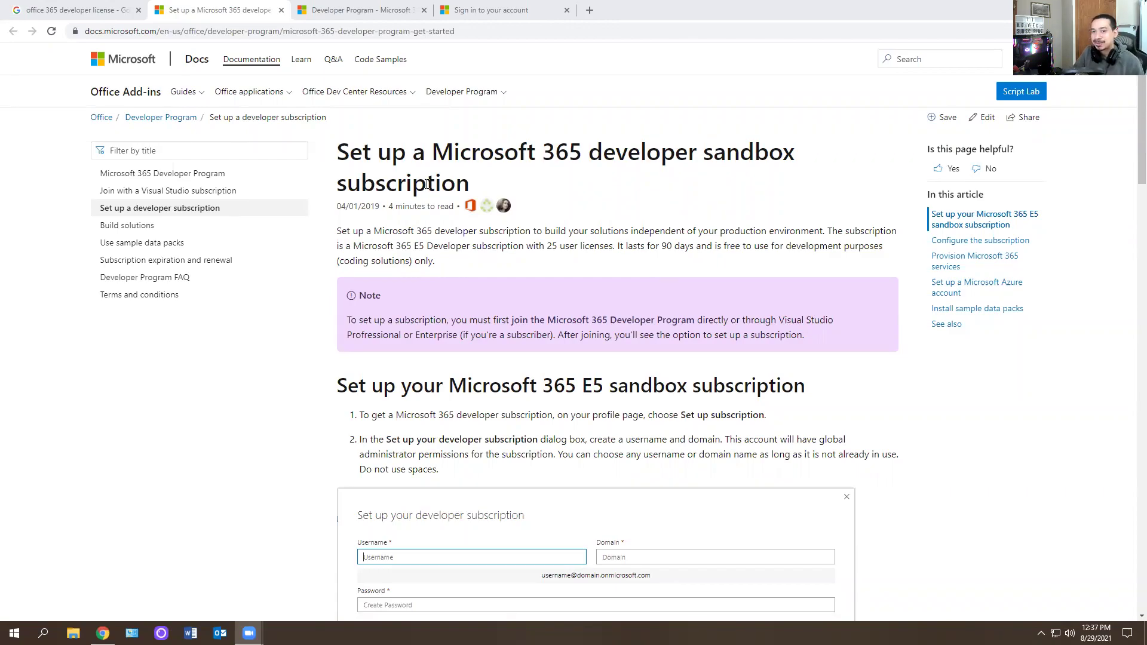
# Step: Highlight the article title, the 90-day free term and the E5 subscription description while reading
pyautogui.moveTo(473, 189); pyautogui.dragTo(356, 157)
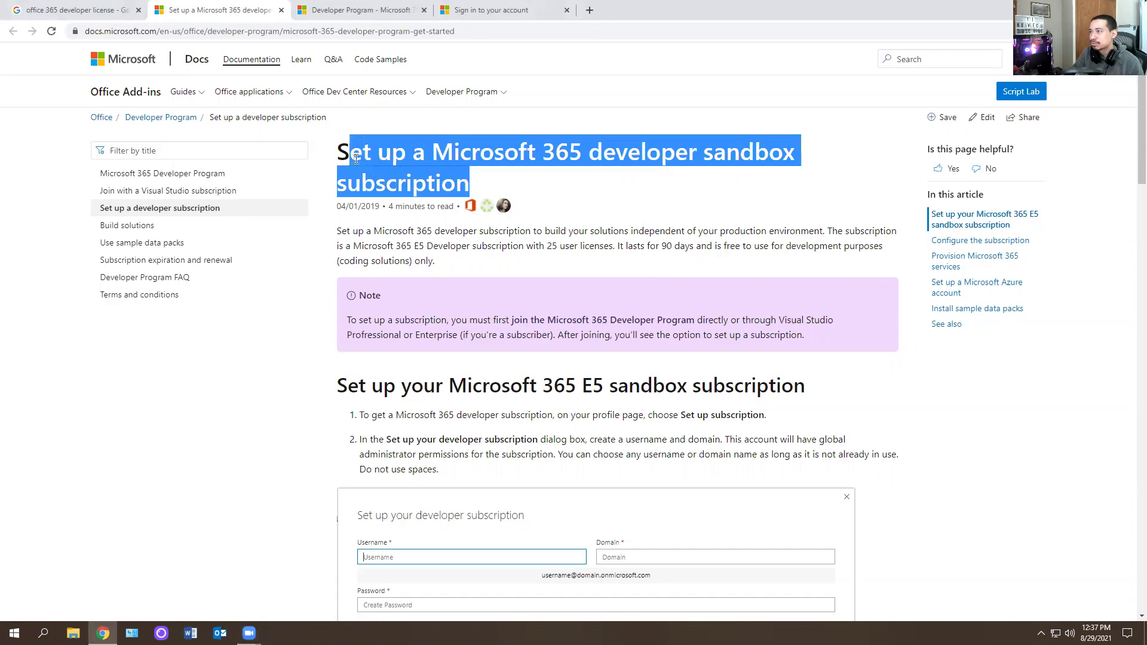
pyautogui.click(515, 195)
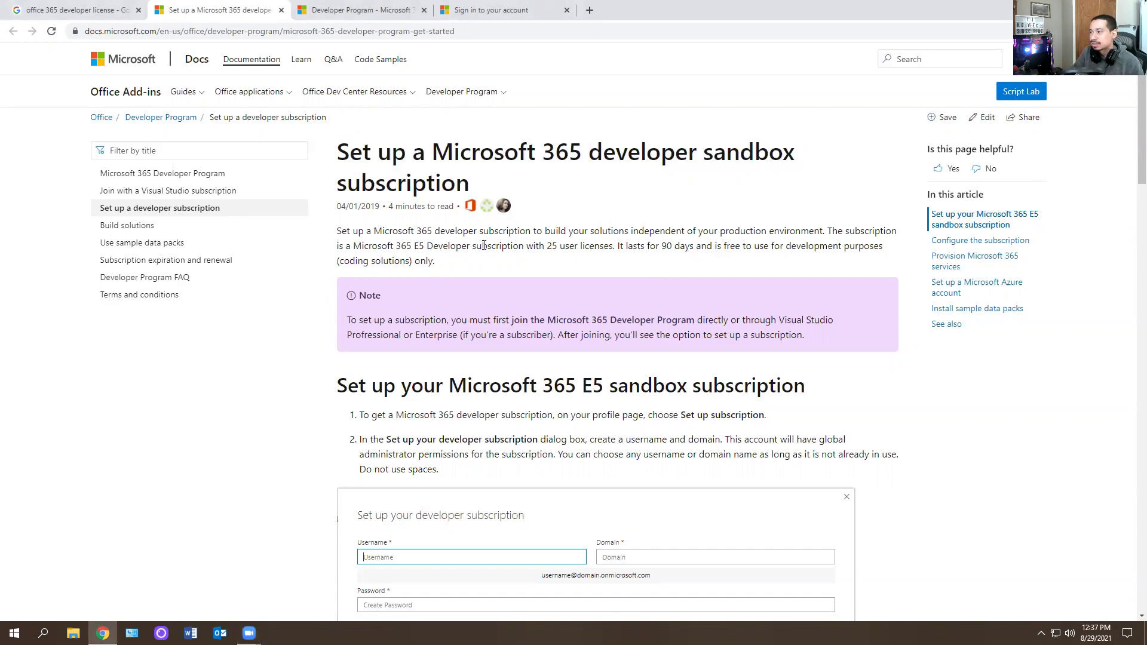
pyautogui.moveTo(483, 245); pyautogui.dragTo(828, 255)
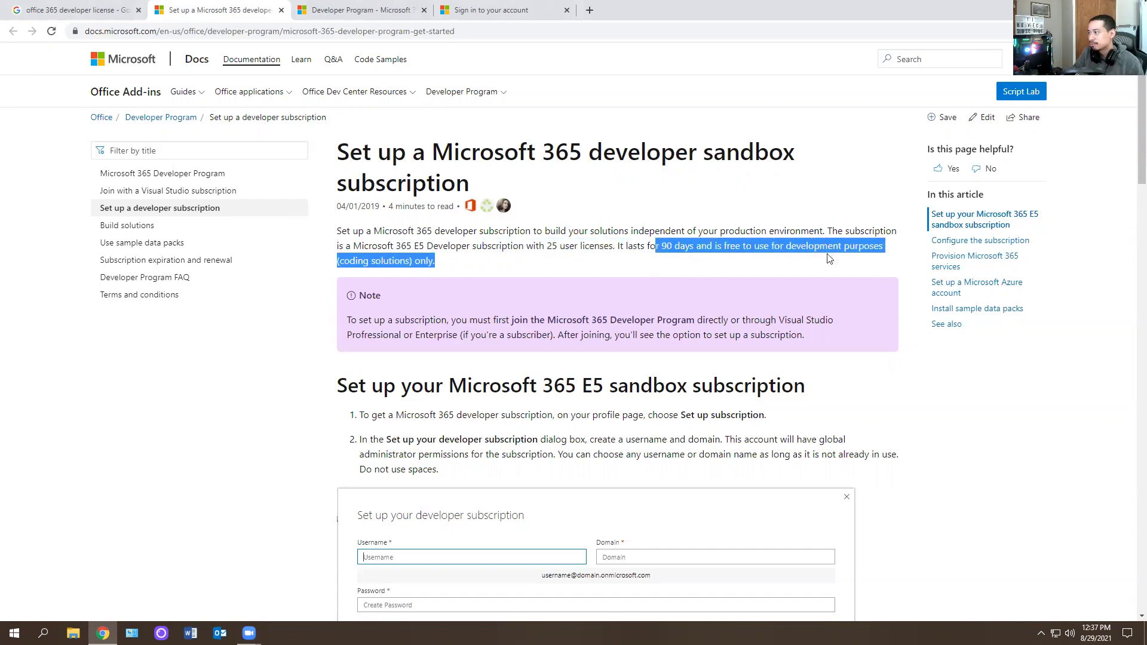
pyautogui.click(489, 248)
pyautogui.moveTo(440, 265); pyautogui.dragTo(362, 246)
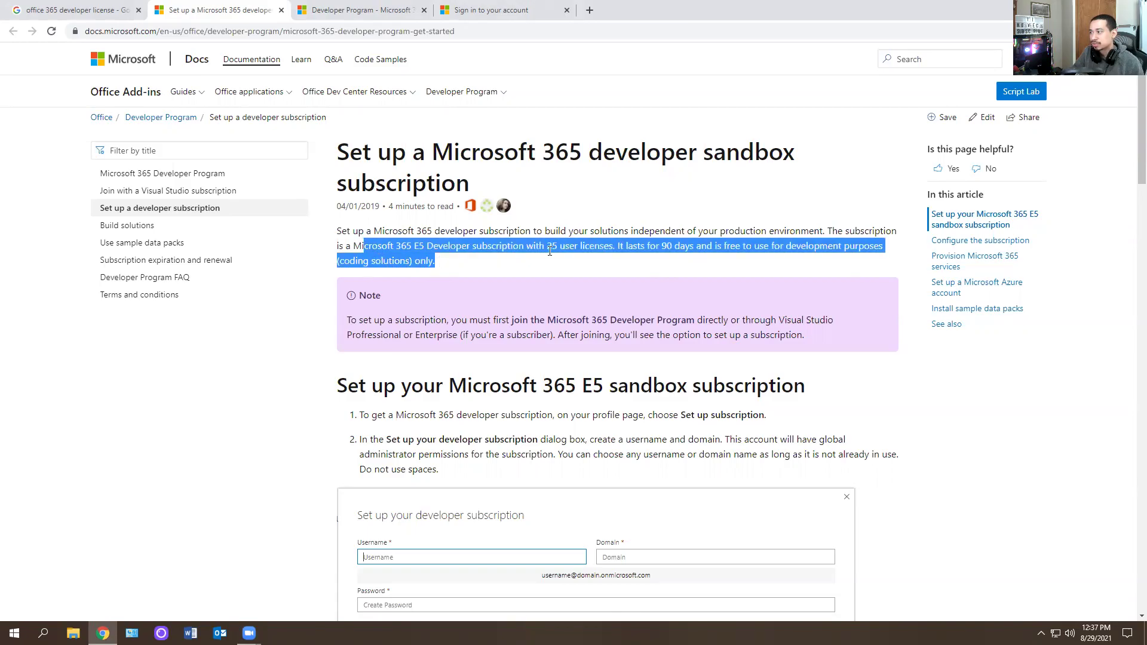
pyautogui.click(362, 246)
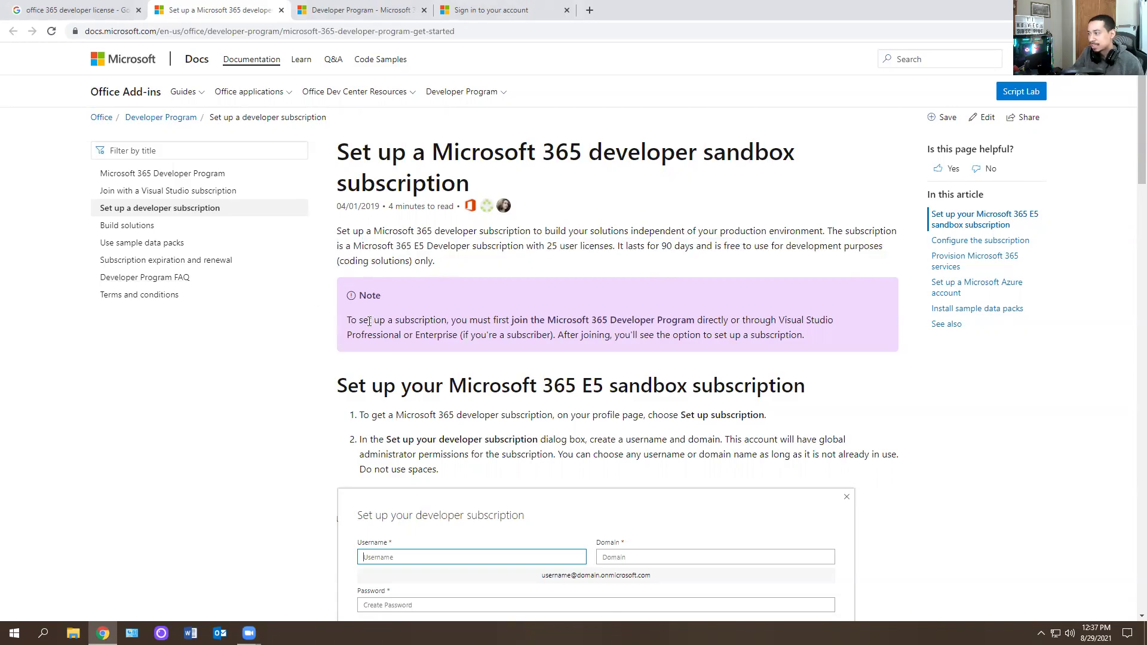
# Step: Skim the setup steps, then return to the Developer Program page
pyautogui.scroll(-17, 370, 320)
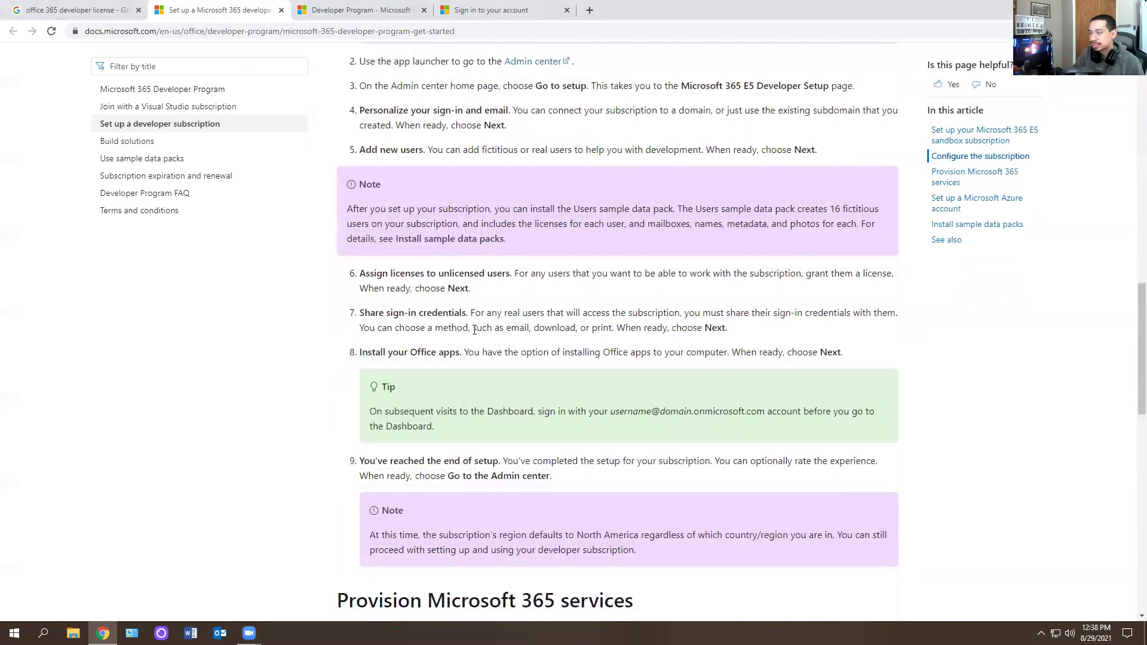
pyautogui.scroll(18, 473, 329)
pyautogui.click(377, 9)
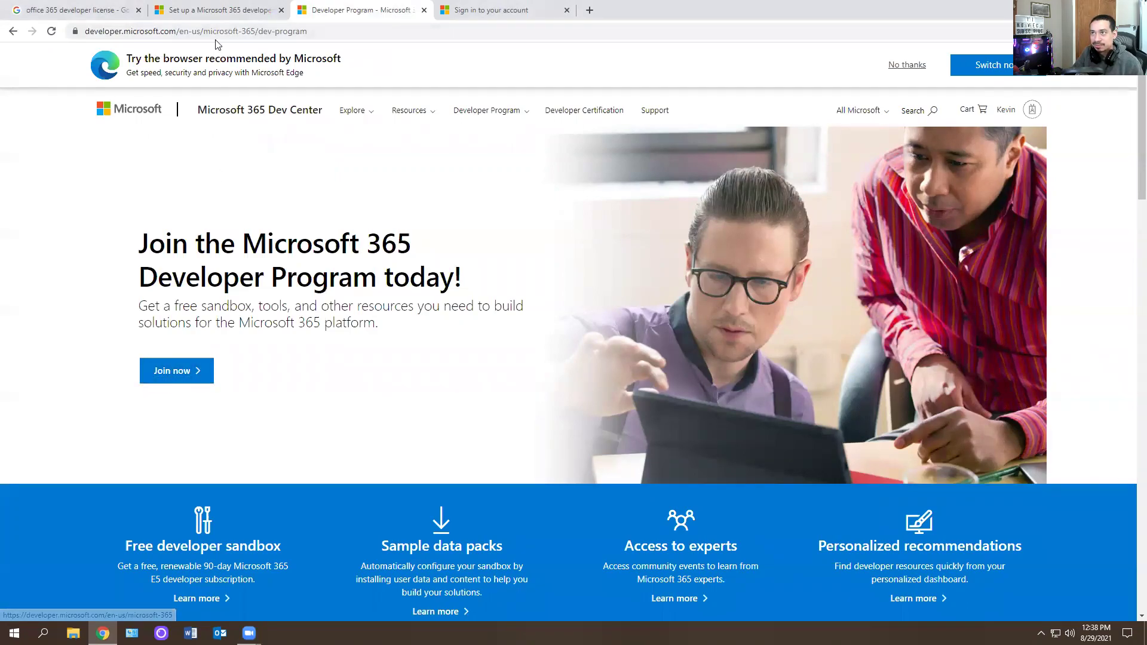
# Step: Open the Developer Program join form in a new tab and close the sign-in page
pyautogui.click(276, 31)
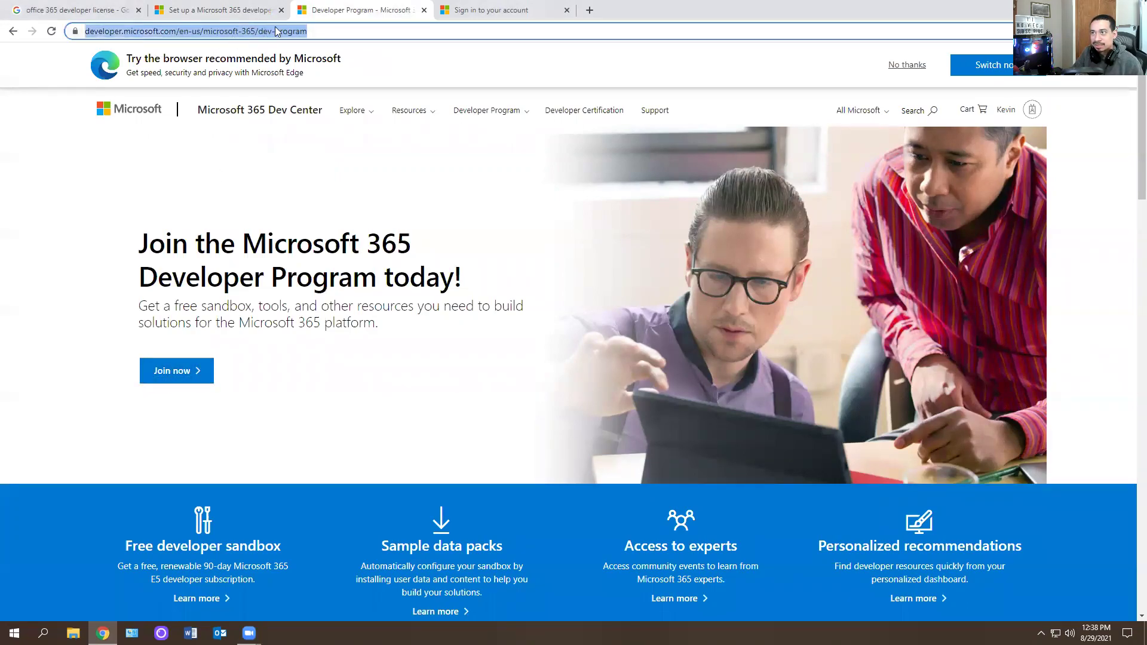
pyautogui.click(174, 371)
pyautogui.click(555, 5)
pyautogui.click(365, 10)
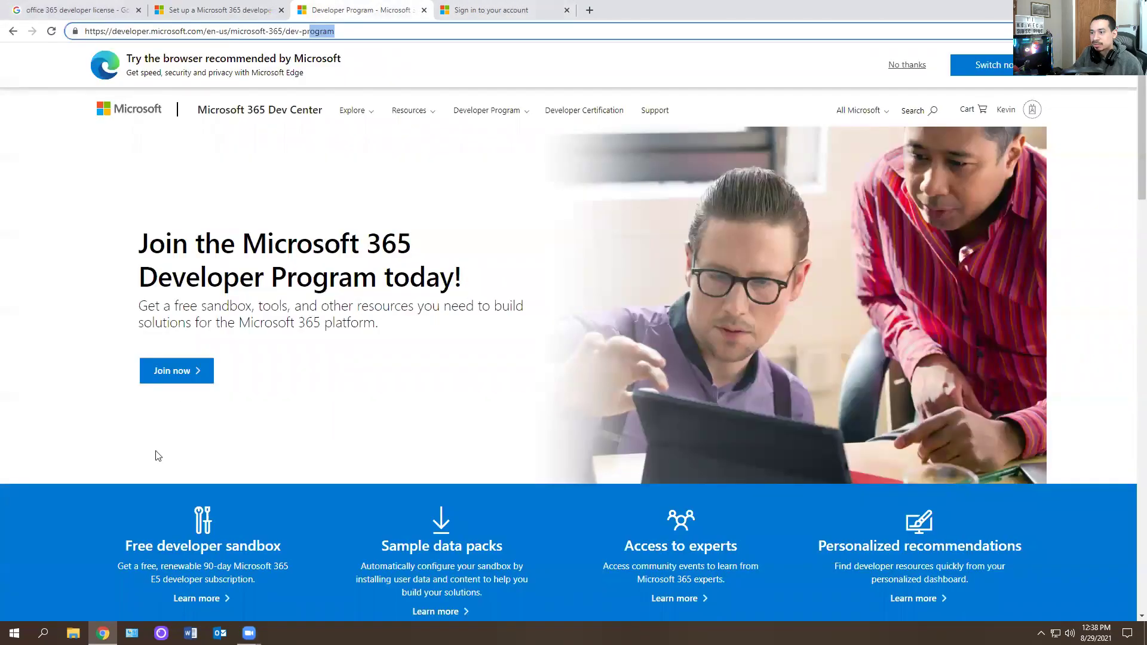
pyautogui.rightClick(176, 378)
pyautogui.click(206, 387)
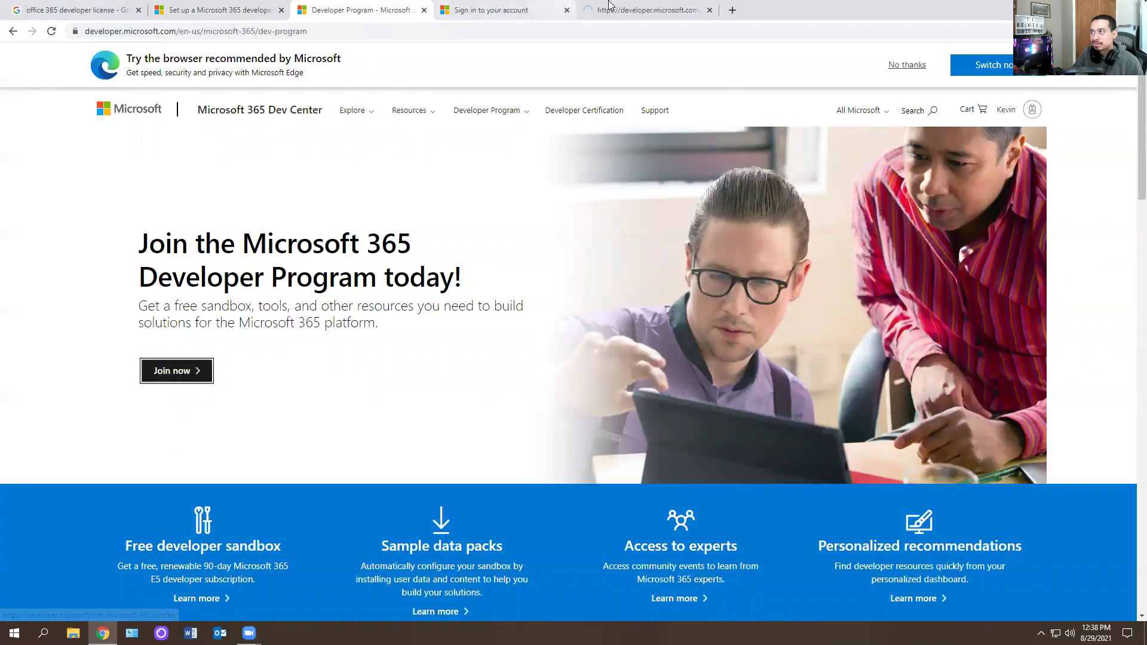
pyautogui.click(566, 10)
pyautogui.click(513, 10)
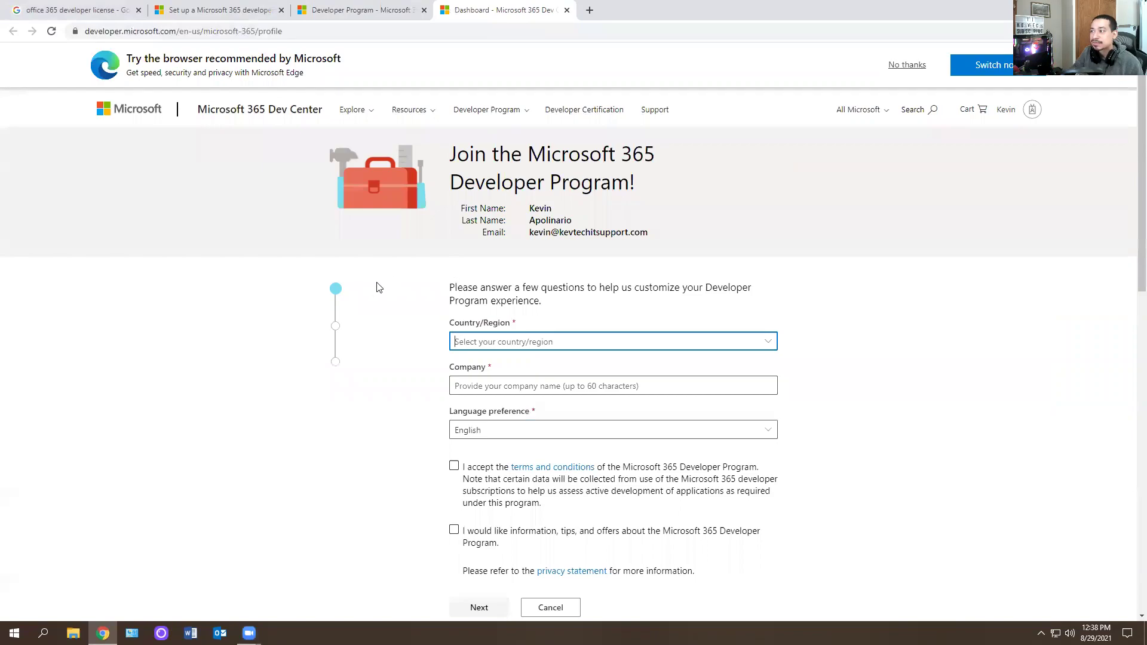
# Step: Check the signed-in account, then choose United States as the country/region
pyautogui.click(1032, 108)
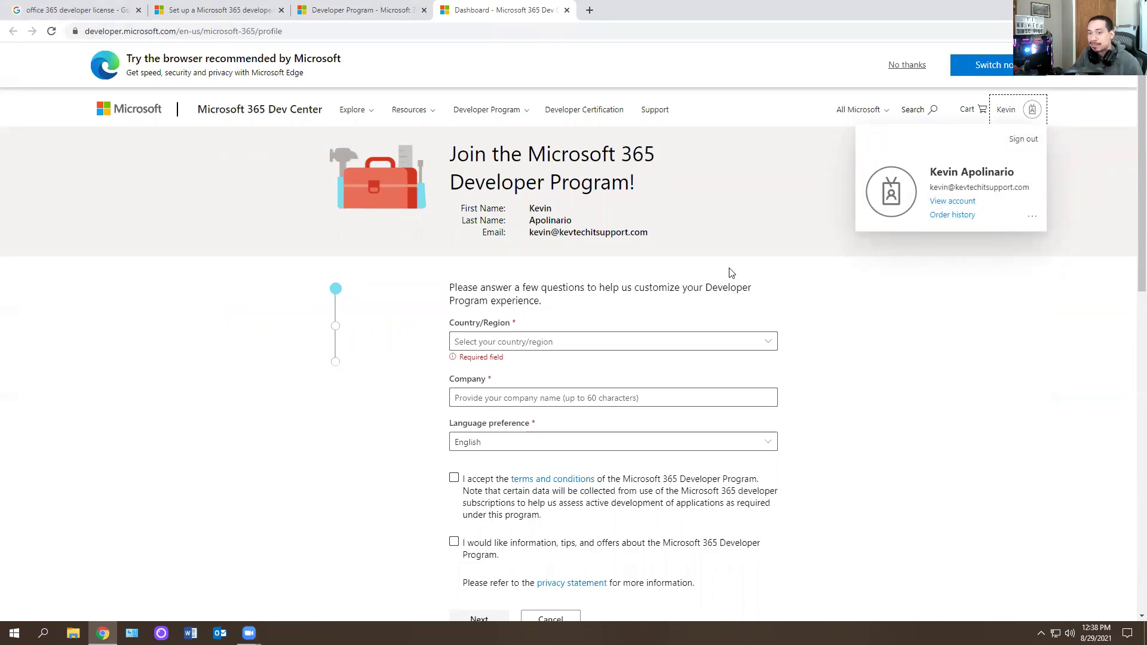
pyautogui.click(932, 349)
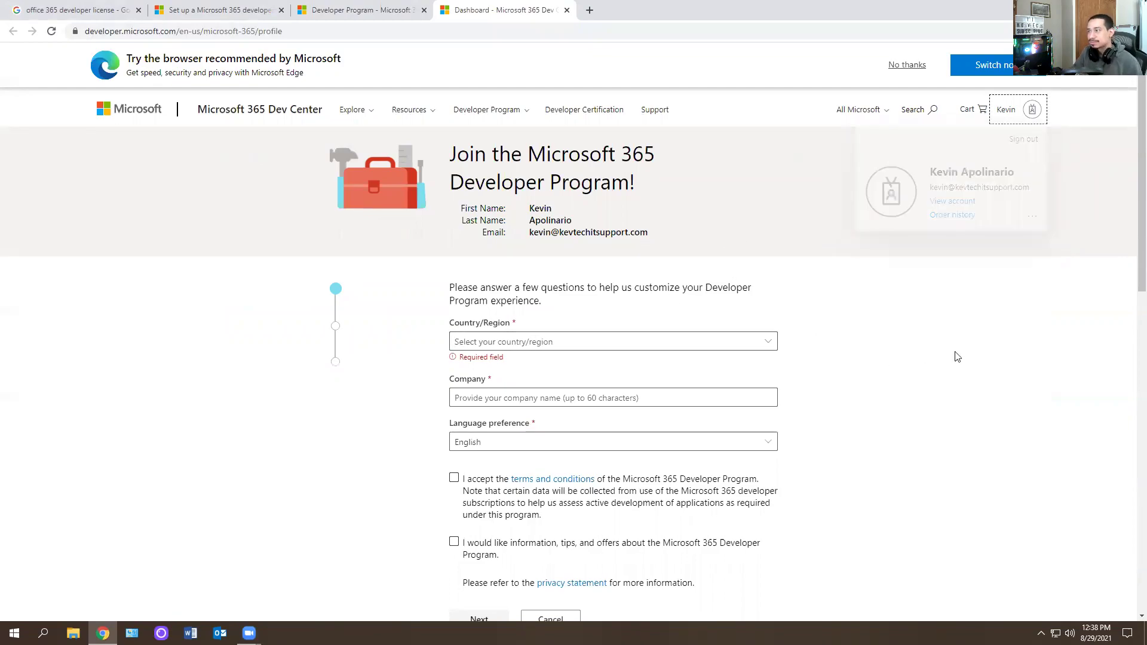
pyautogui.click(564, 338)
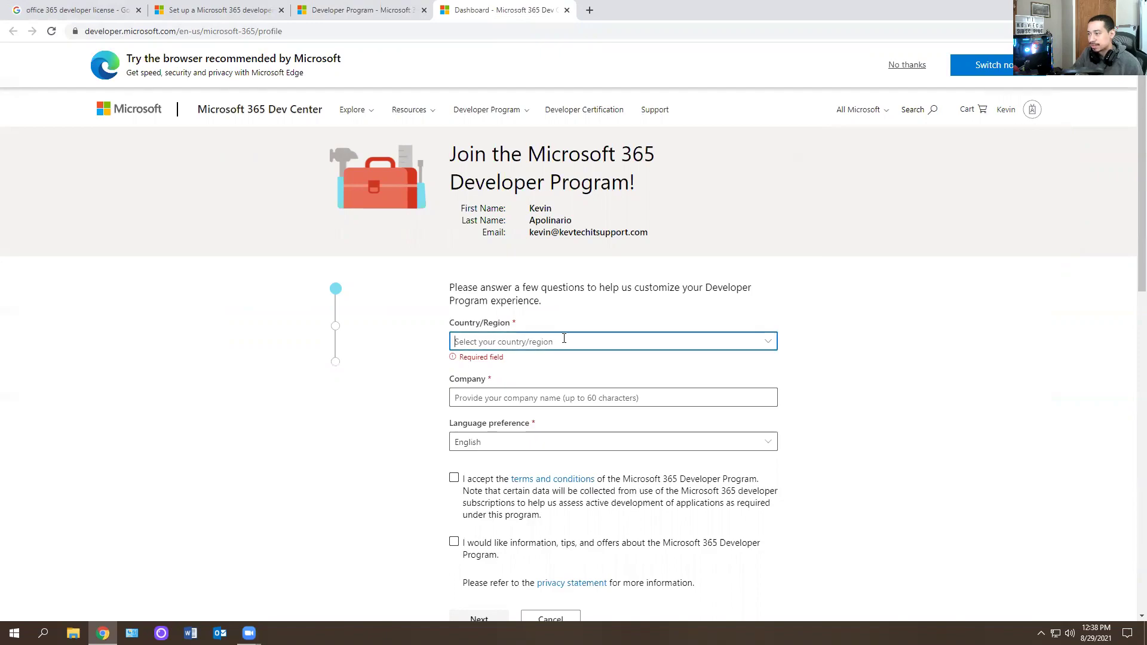
pyautogui.write('Uganda')
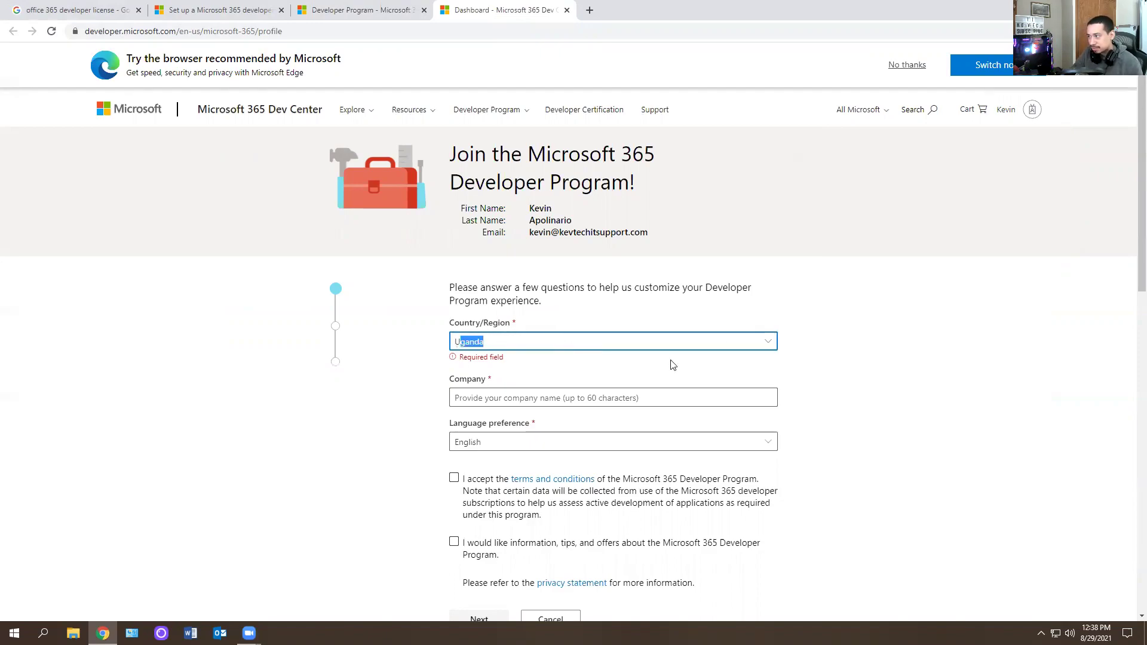
pyautogui.click(766, 341)
pyautogui.scroll(-20, 679, 410)
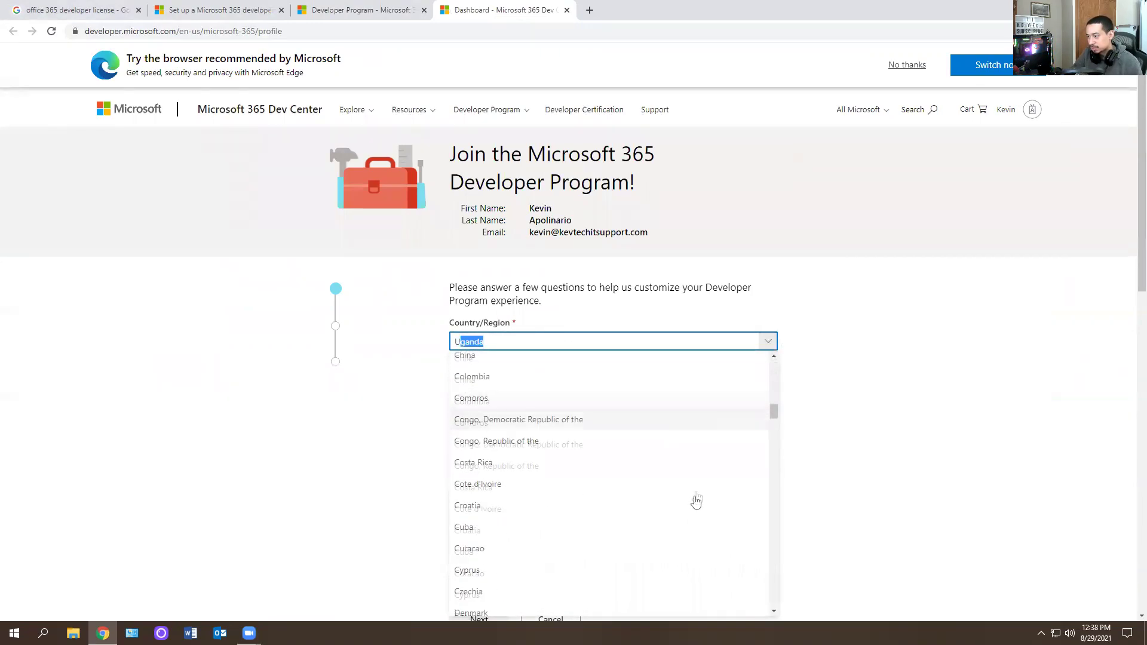
pyautogui.scroll(-20, 656, 470)
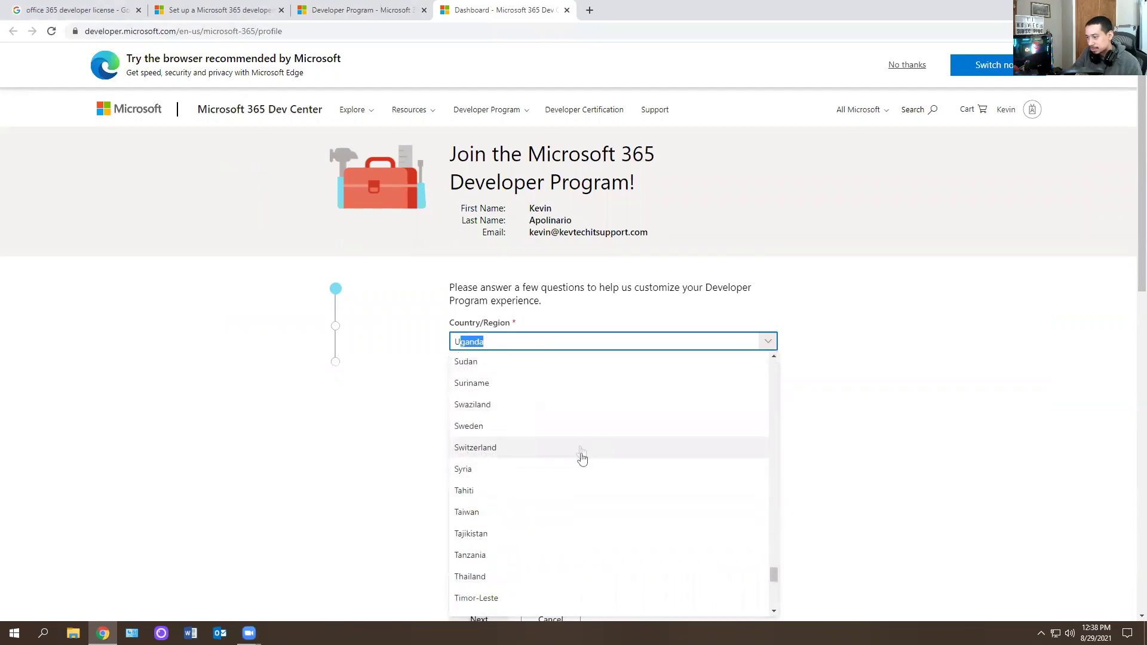
pyautogui.click(529, 412)
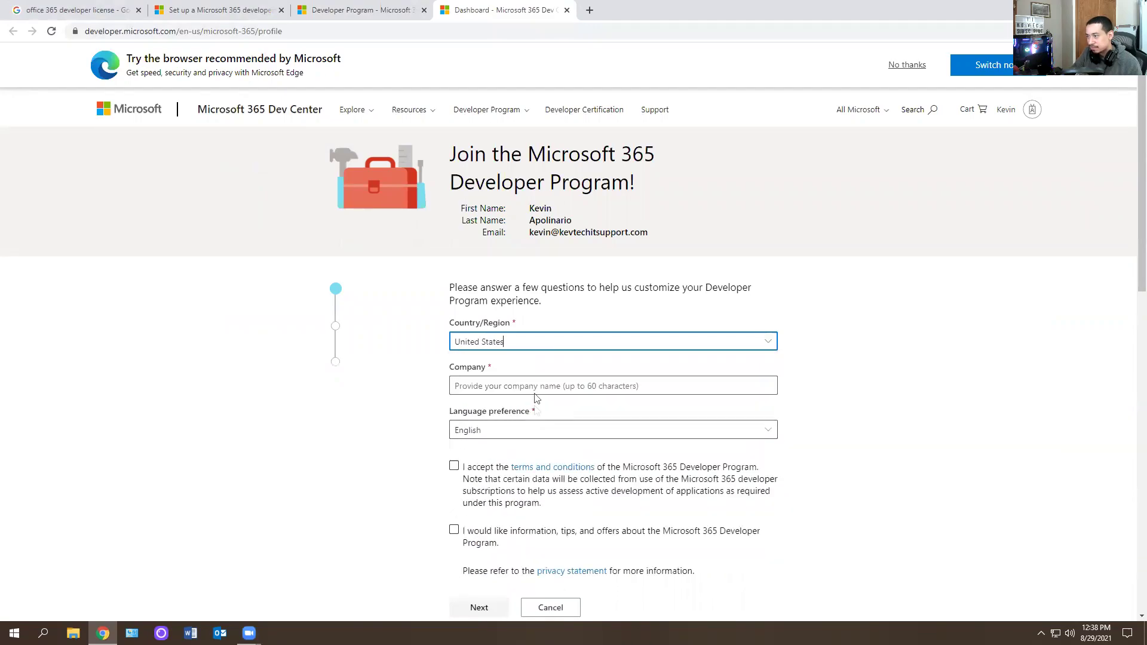
# Step: Enter kevtech as the company name and move on to the language preference
pyautogui.click(536, 385)
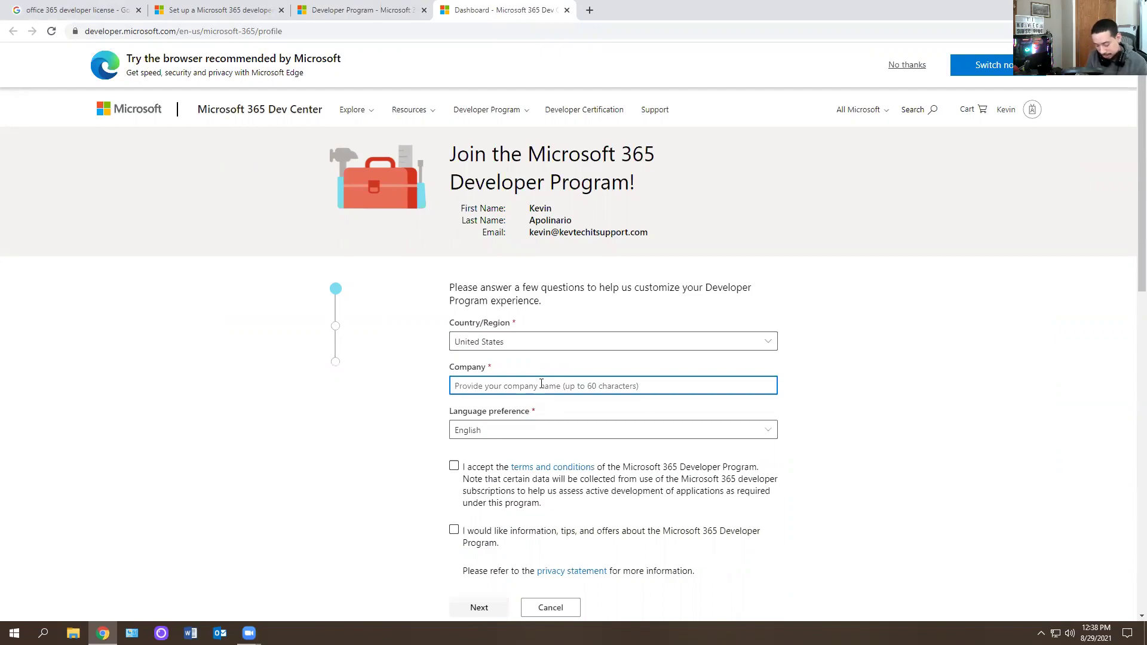
pyautogui.write('kevtech')
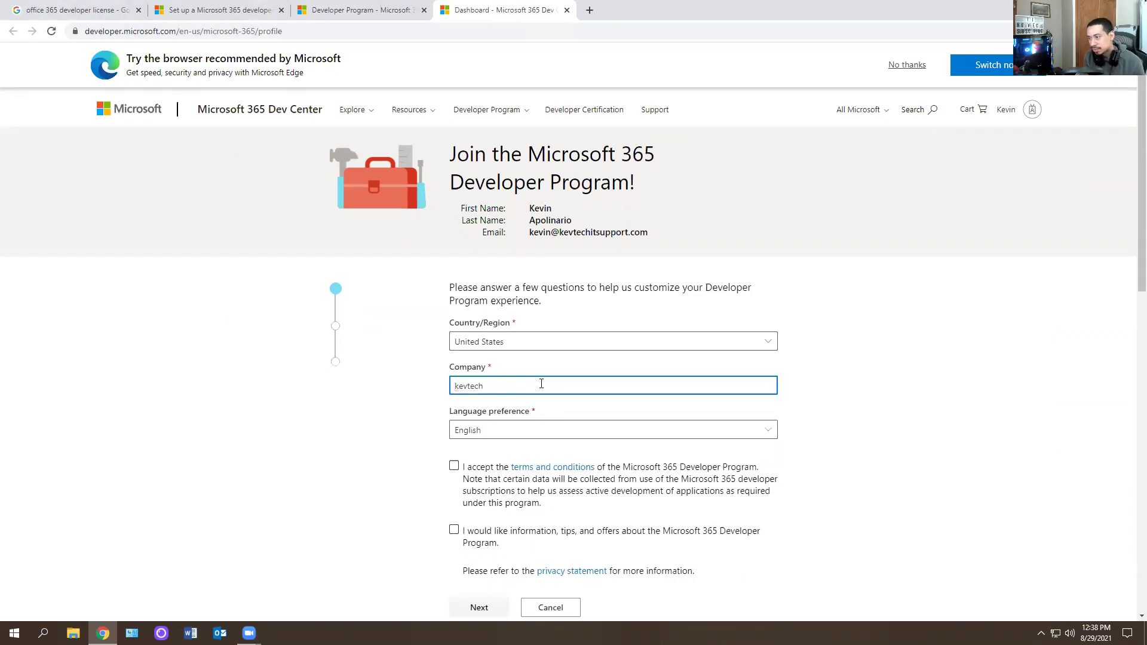
pyautogui.press('Tab')
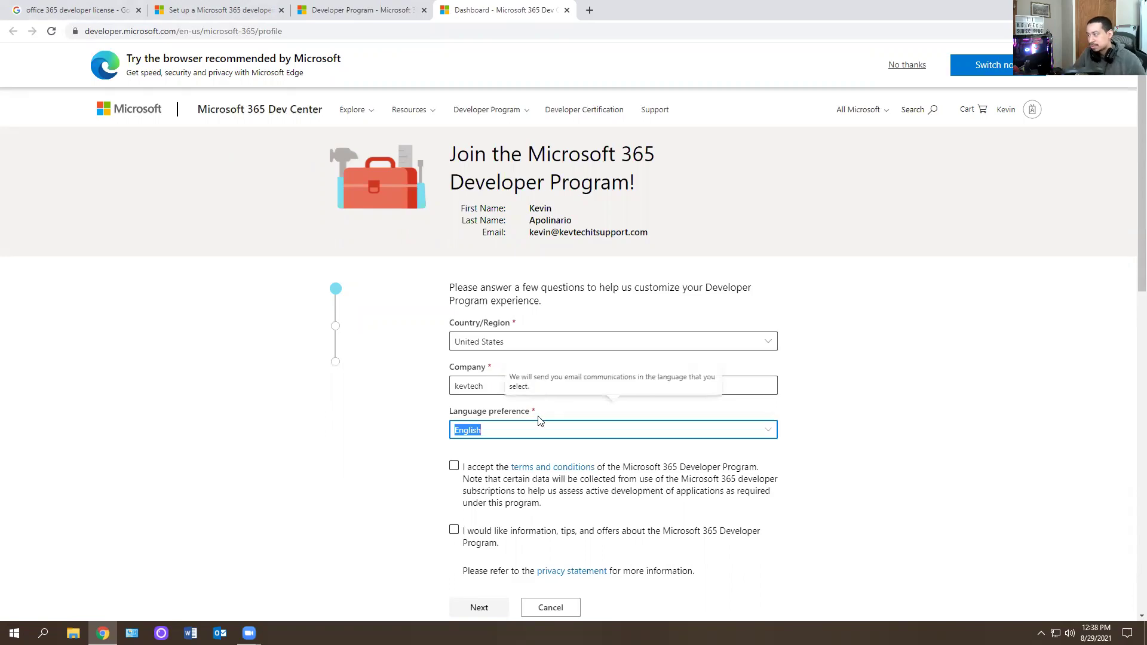
pyautogui.moveTo(654, 469); pyautogui.dragTo(725, 491)
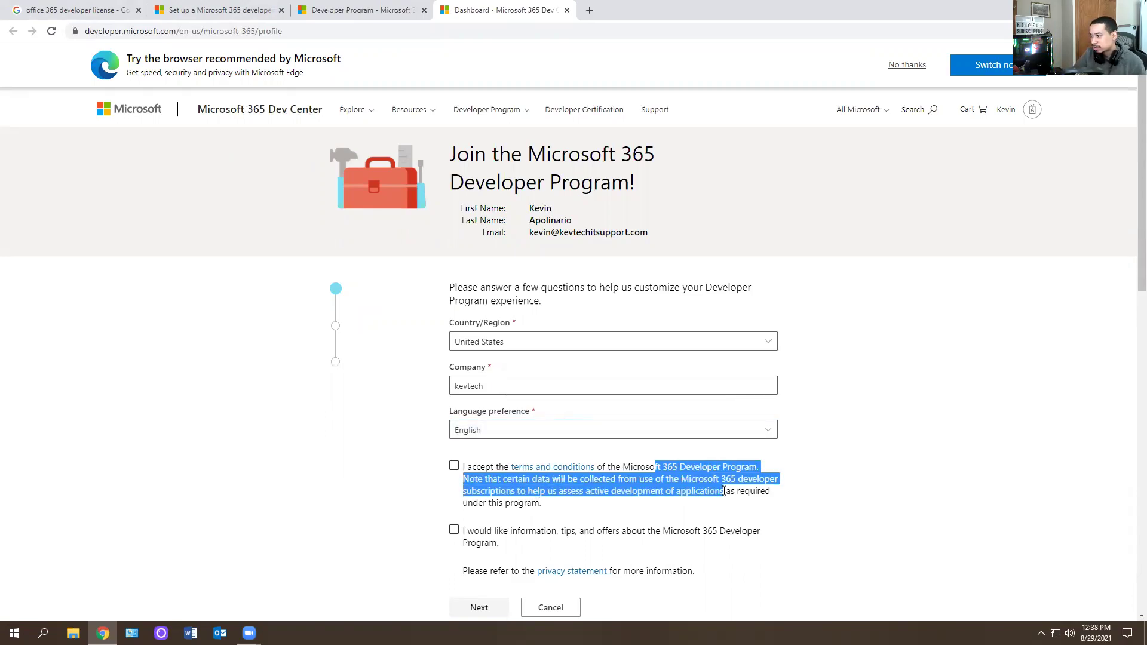
# Step: Read through the Developer Program terms and conditions, then close that page
pyautogui.click(540, 471)
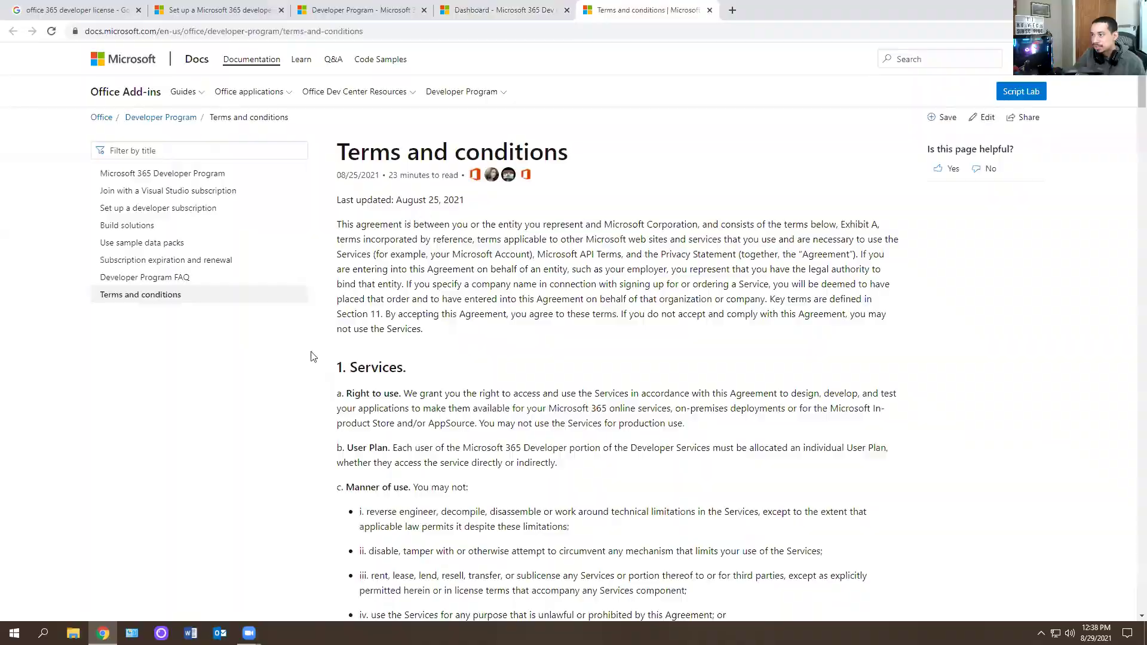
pyautogui.scroll(-4, 311, 357)
pyautogui.scroll(-9, 311, 357)
pyautogui.scroll(3, 312, 358)
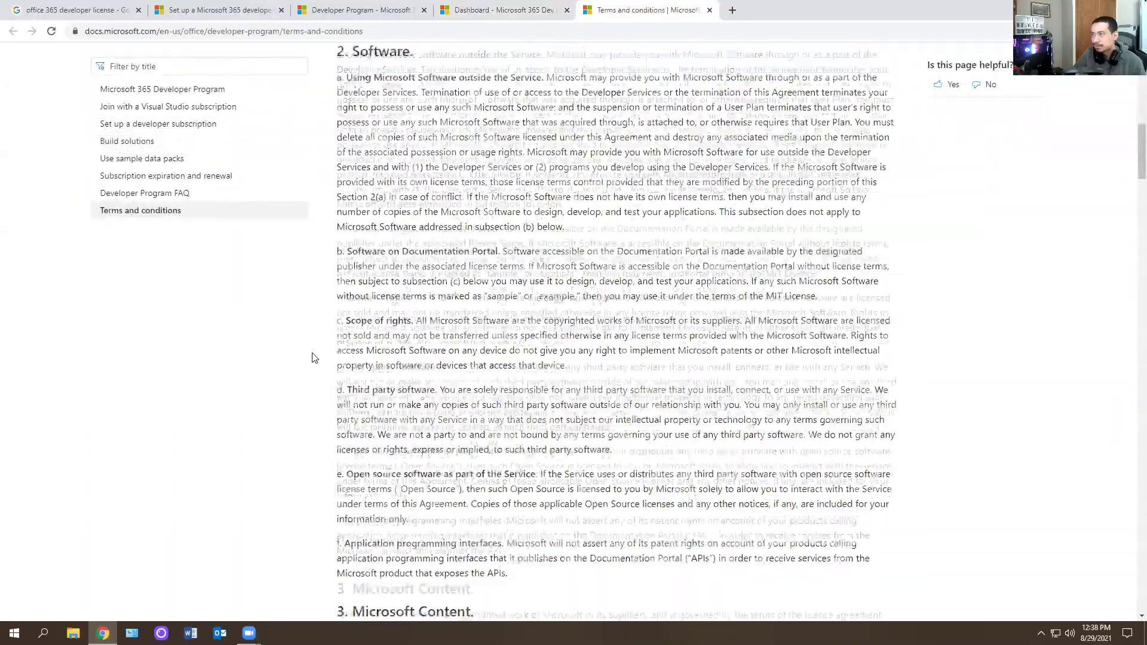
pyautogui.scroll(-20, 312, 358)
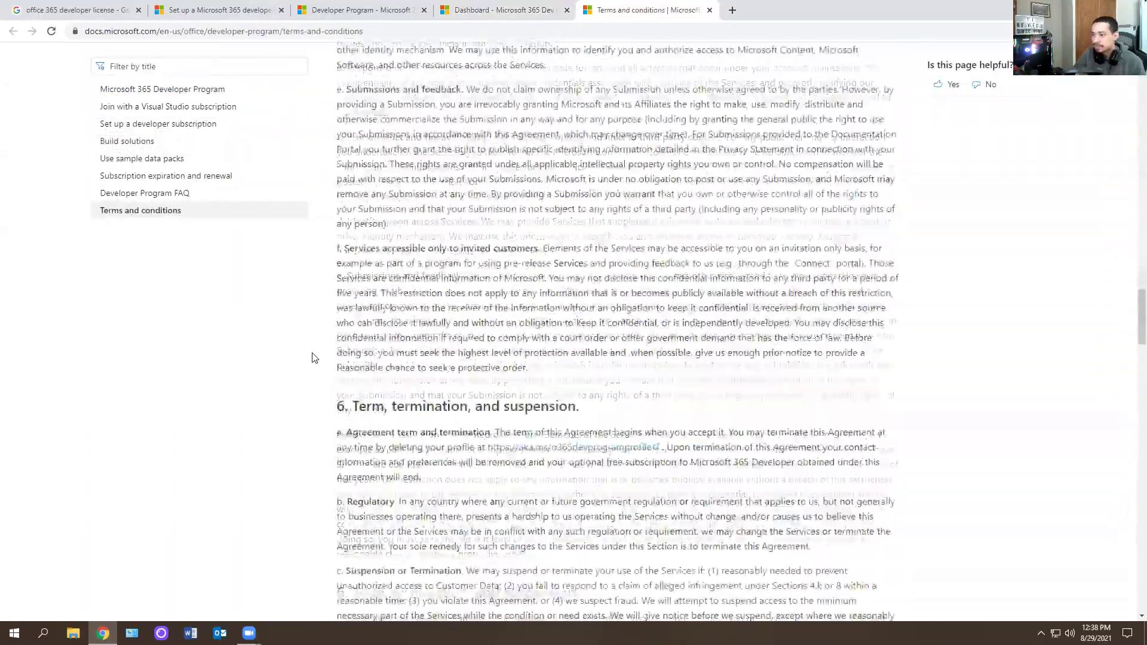
pyautogui.scroll(-20, 311, 358)
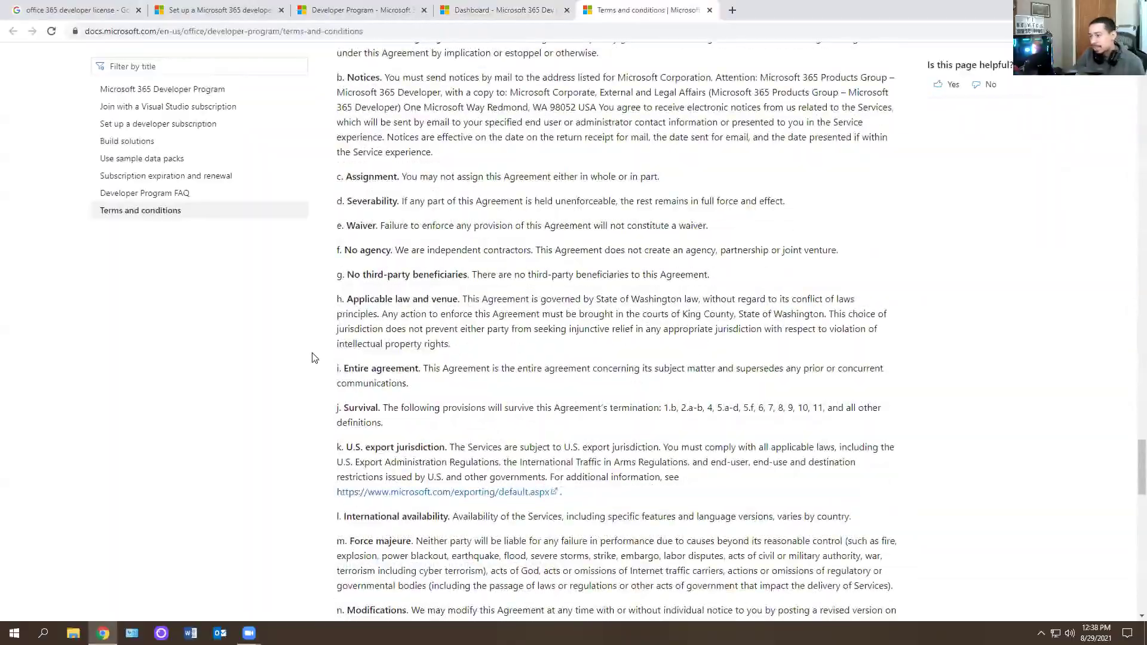
pyautogui.scroll(14, 312, 357)
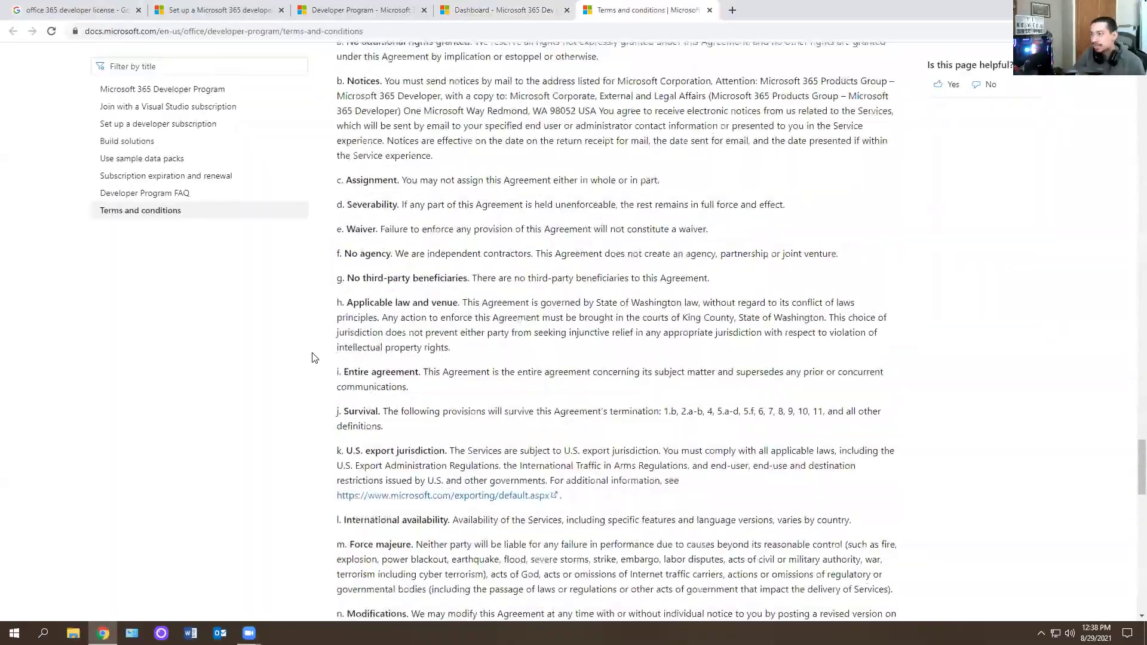
pyautogui.scroll(-20, 313, 335)
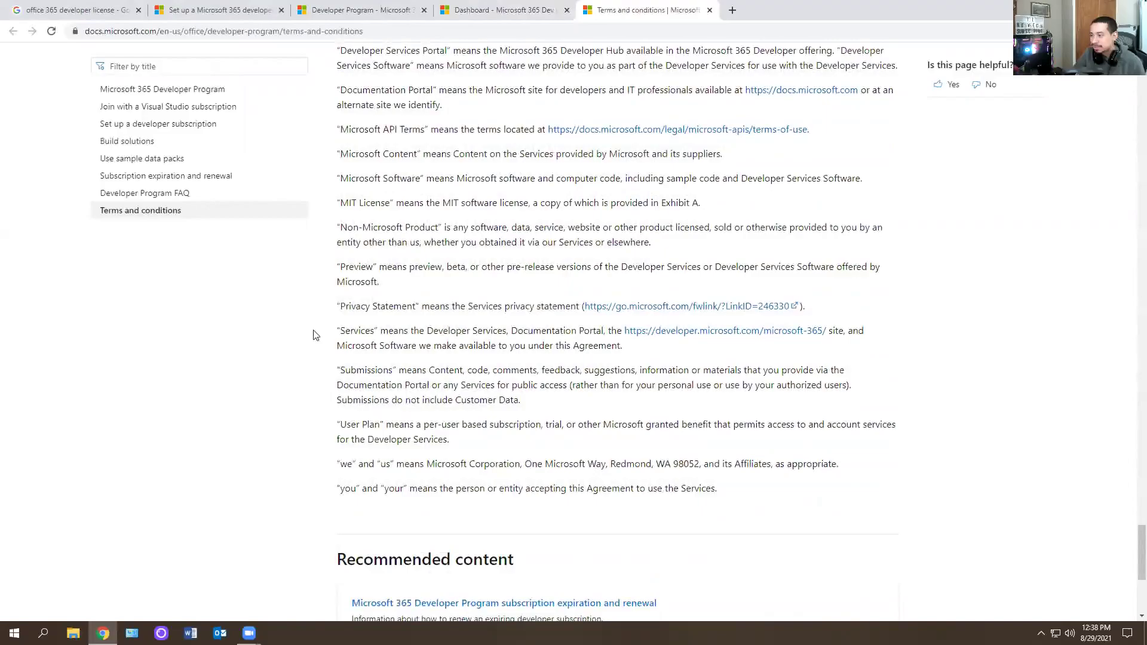
pyautogui.click(709, 11)
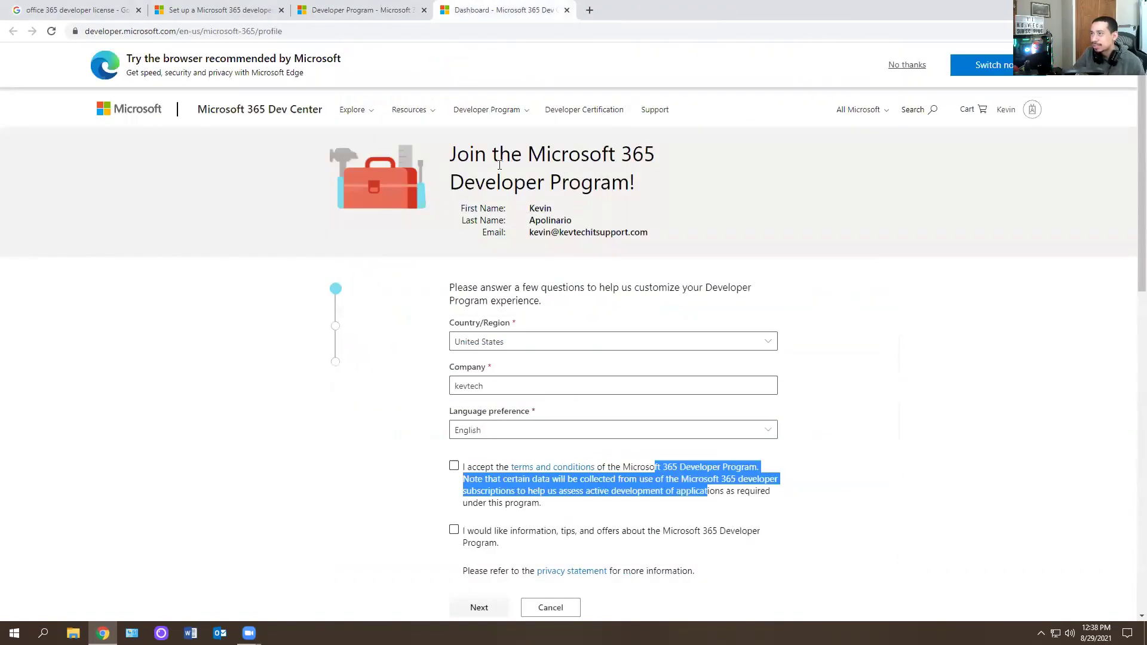
# Step: Accept the terms and conditions and continue to the next sign-up question
pyautogui.scroll(-3, 269, 367)
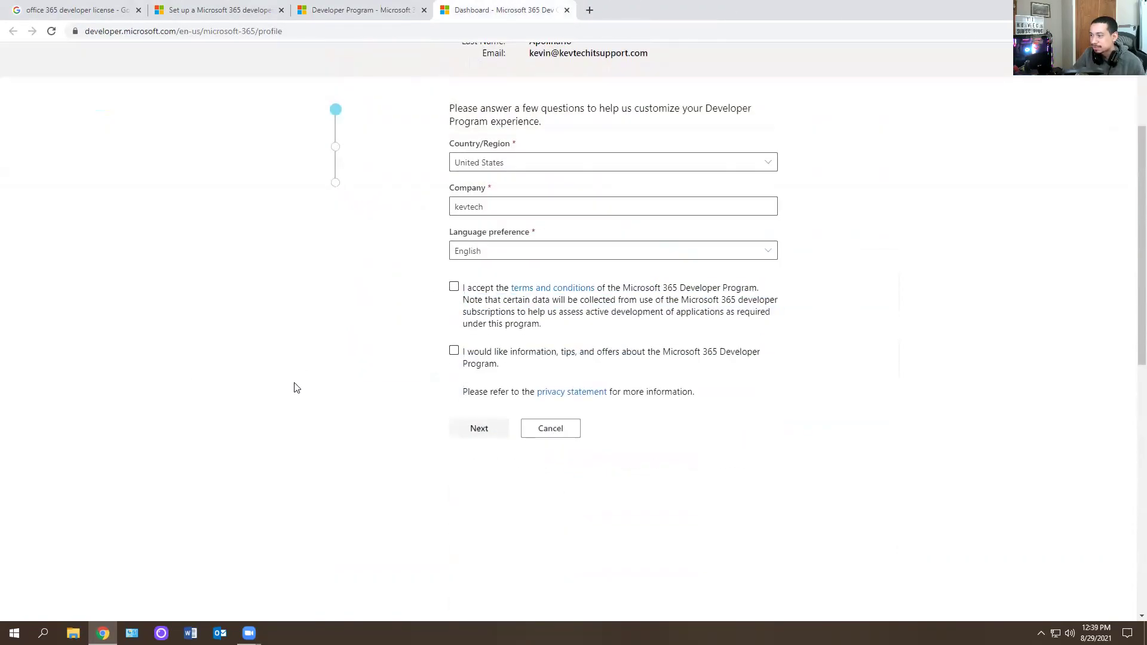
pyautogui.click(451, 289)
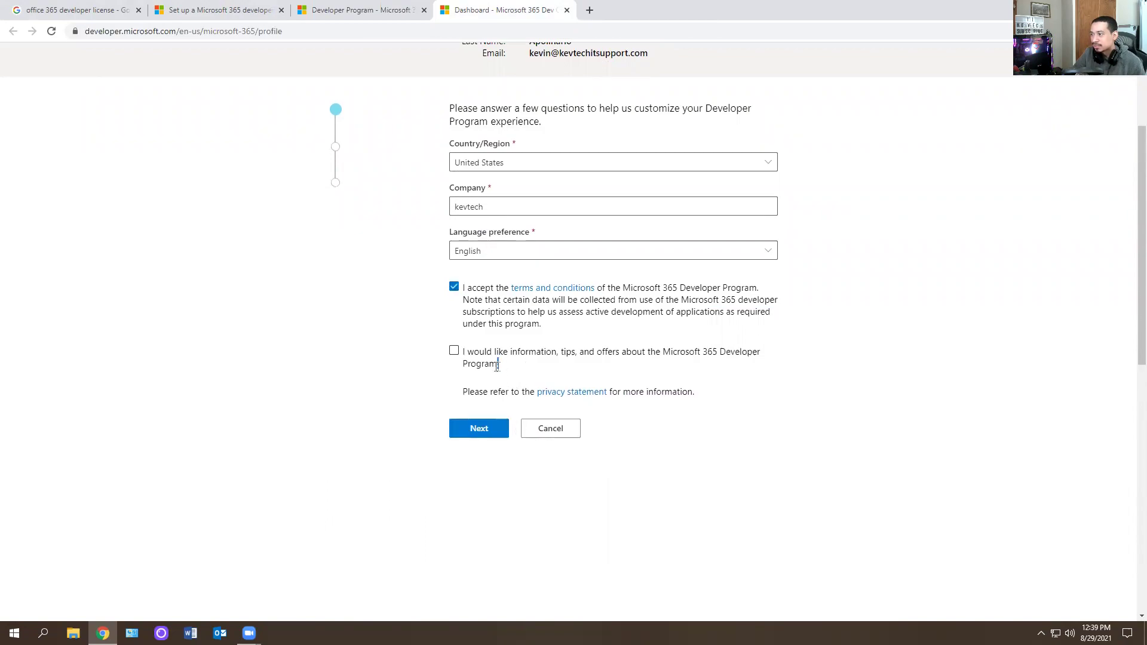
pyautogui.moveTo(497, 365); pyautogui.dragTo(468, 354)
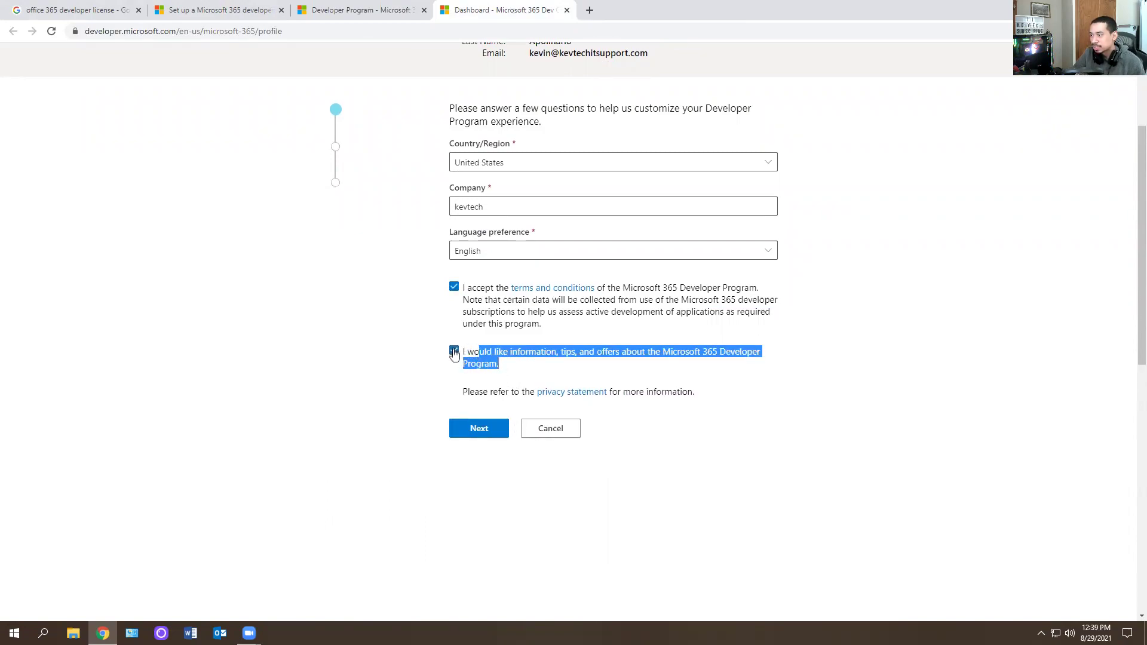
pyautogui.click(475, 433)
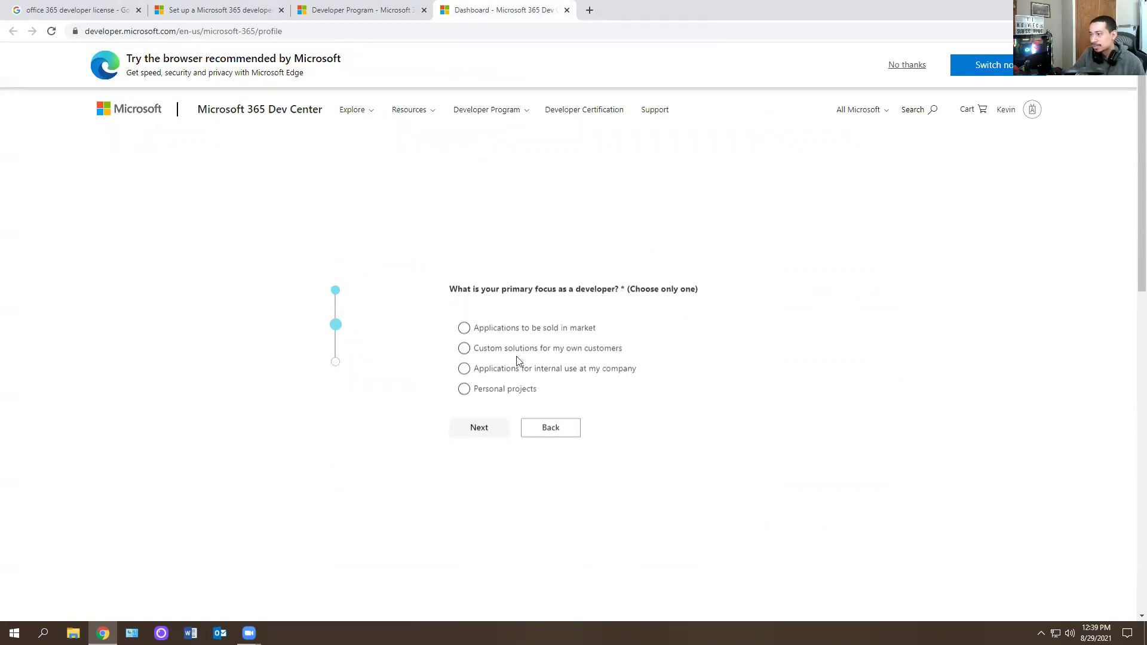
# Step: Choose Personal projects as the primary developer focus
pyautogui.click(463, 331)
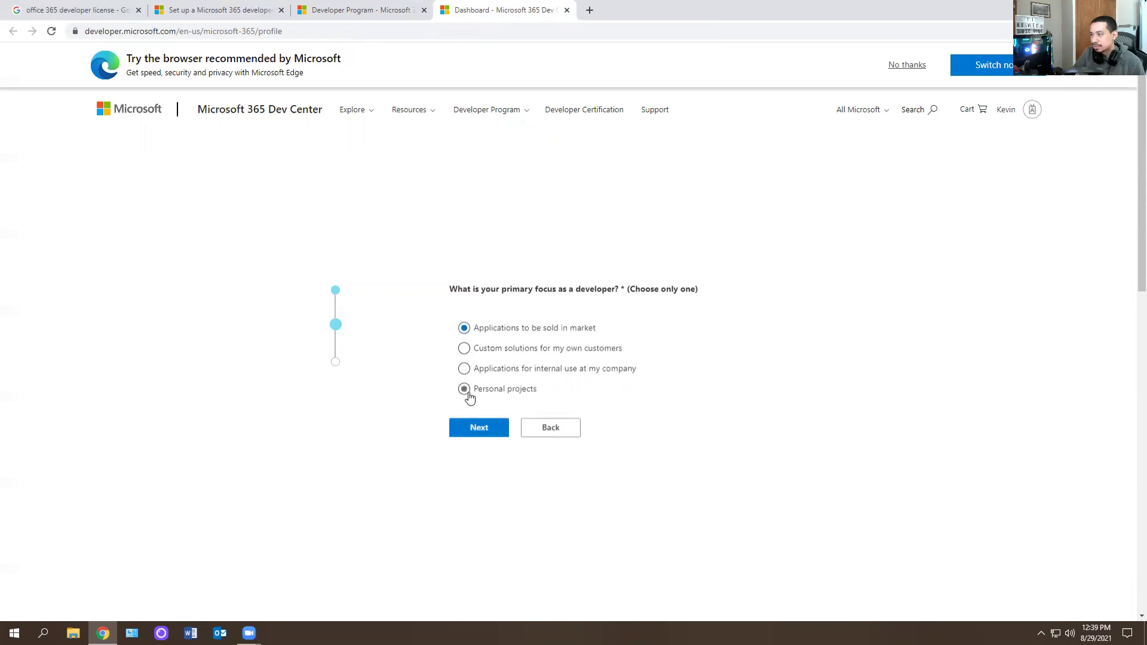
pyautogui.click(465, 389)
pyautogui.click(484, 429)
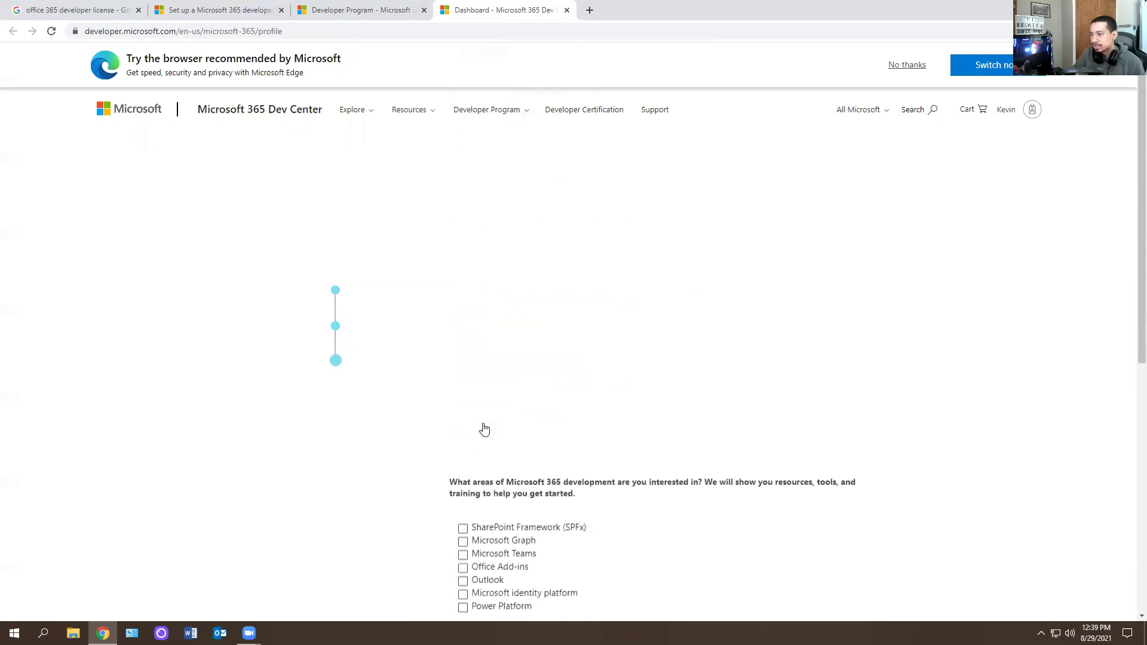
# Step: Mark Outlook and Office Add-ins as interests, save the profile, and dismiss the welcome message
pyautogui.moveTo(563, 289); pyautogui.dragTo(760, 299)
pyautogui.click(675, 296)
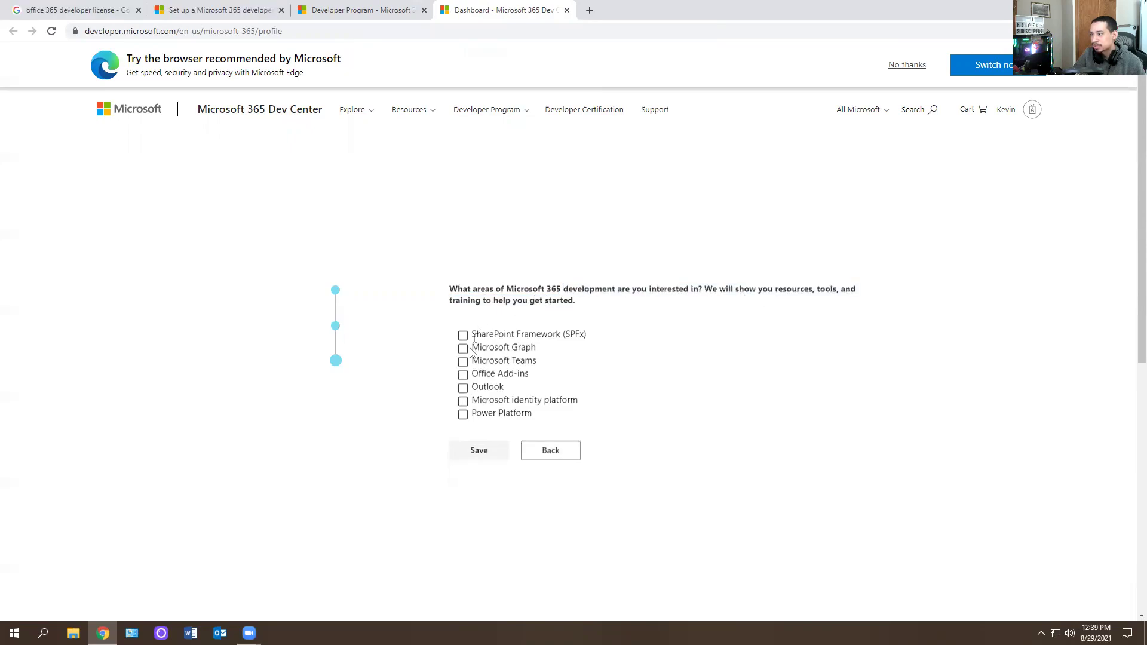
pyautogui.click(463, 388)
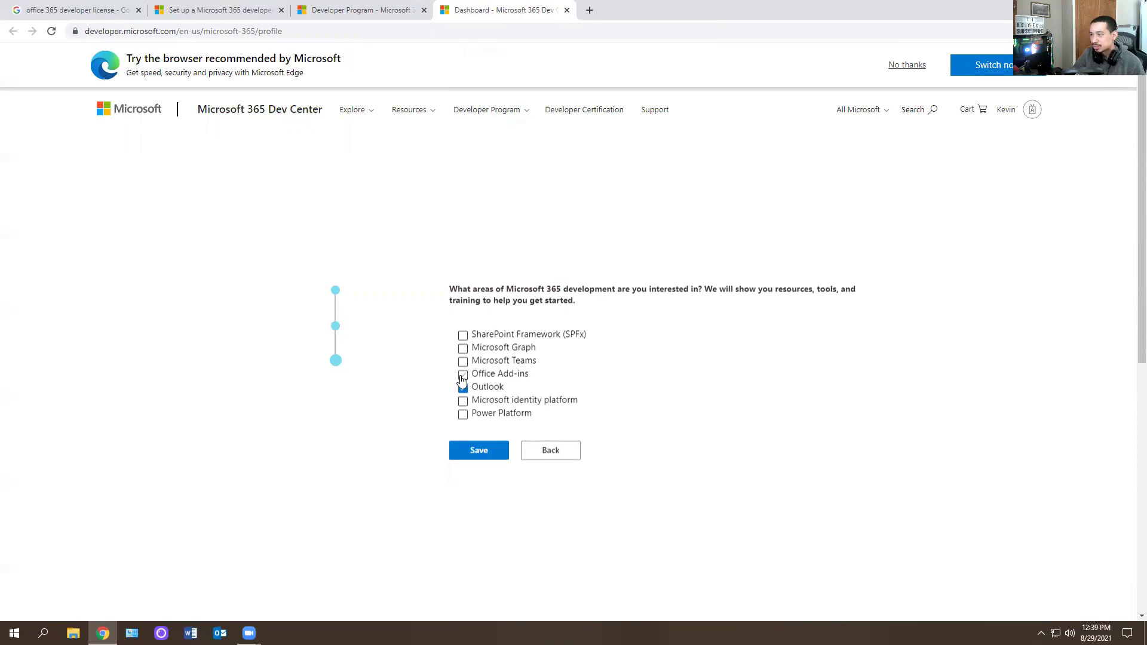
pyautogui.click(476, 455)
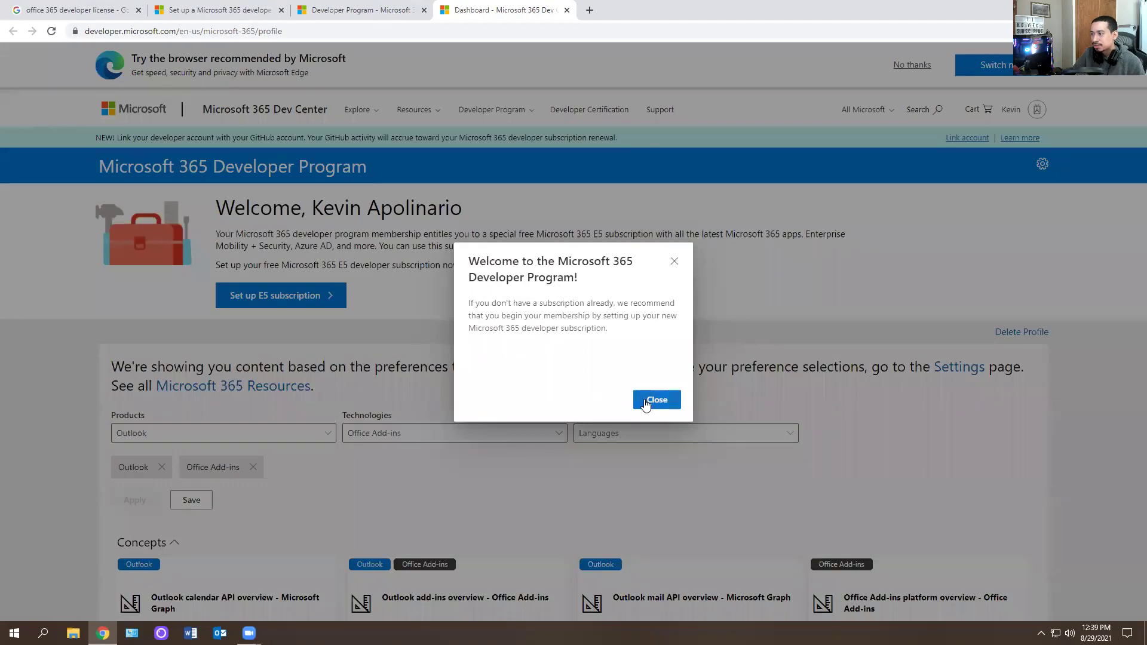
pyautogui.click(654, 397)
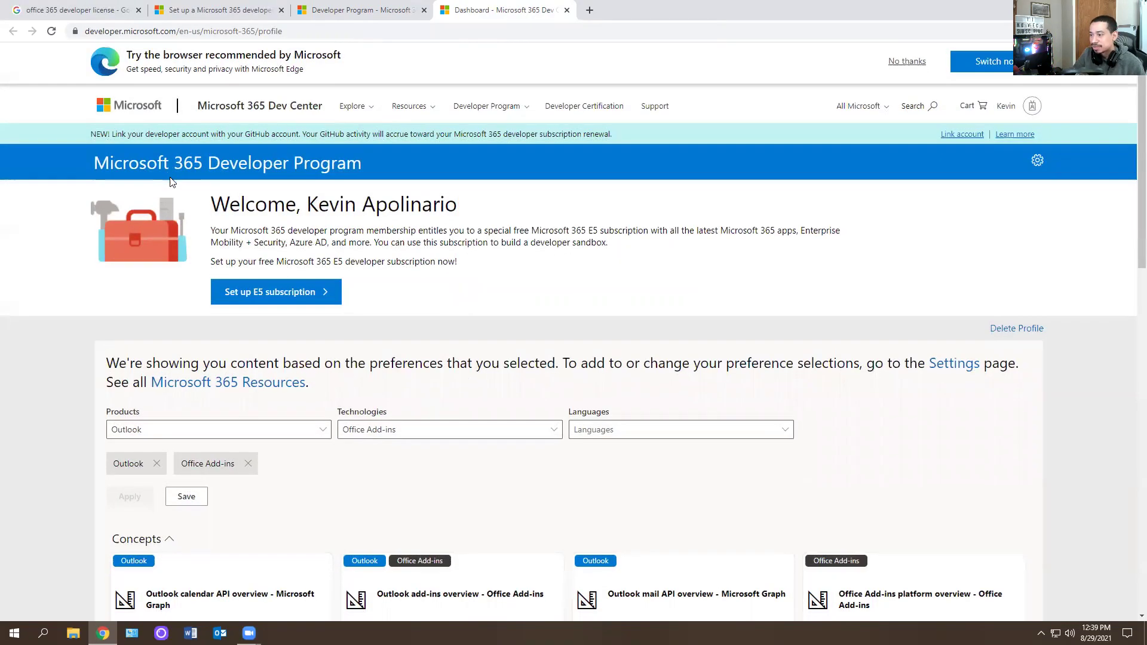
# Step: Scroll the dashboard, then go to the Microsoft 365 Dev Center home page
pyautogui.scroll(-4, 172, 181)
pyautogui.scroll(-5, 133, 208)
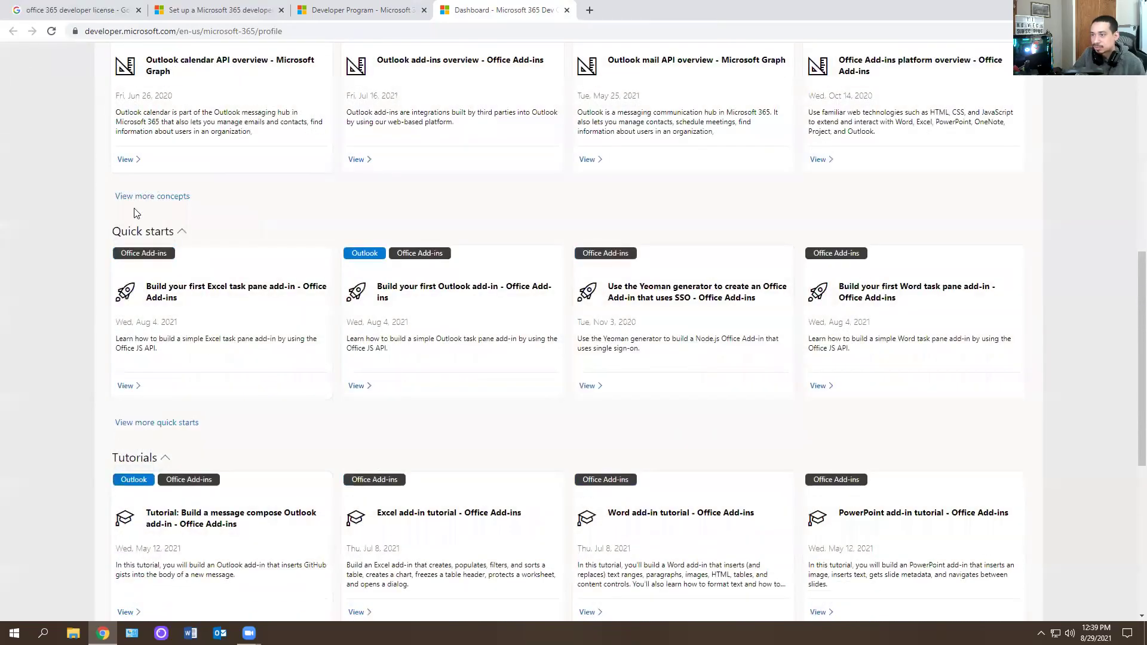
pyautogui.scroll(-6, 135, 214)
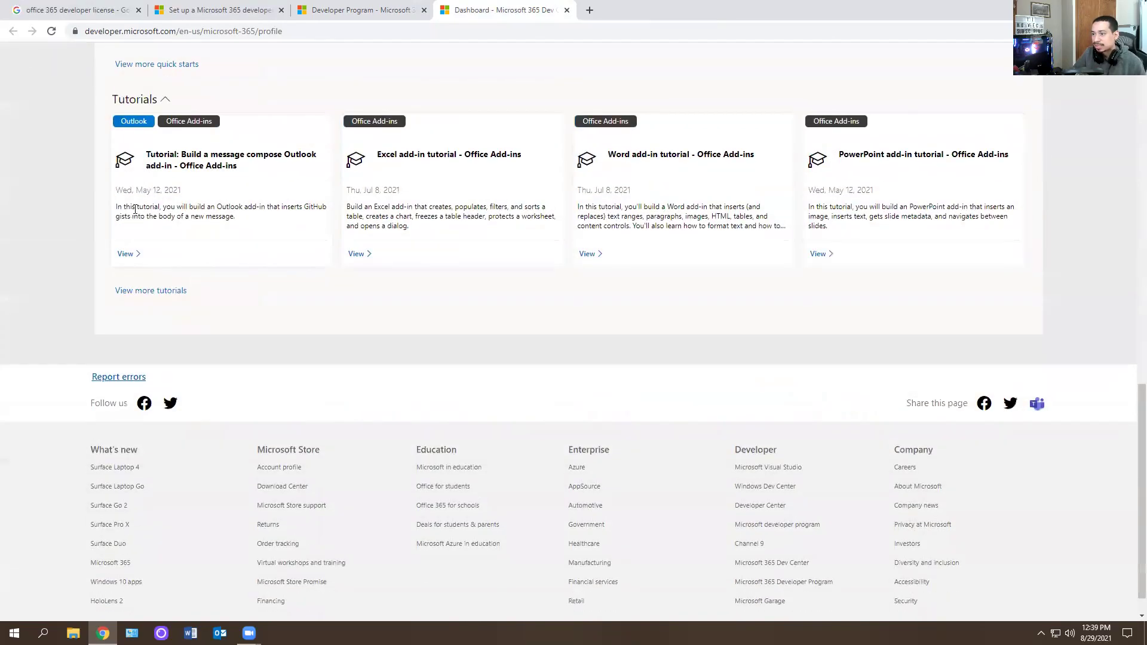
pyautogui.scroll(15, 137, 213)
pyautogui.click(320, 110)
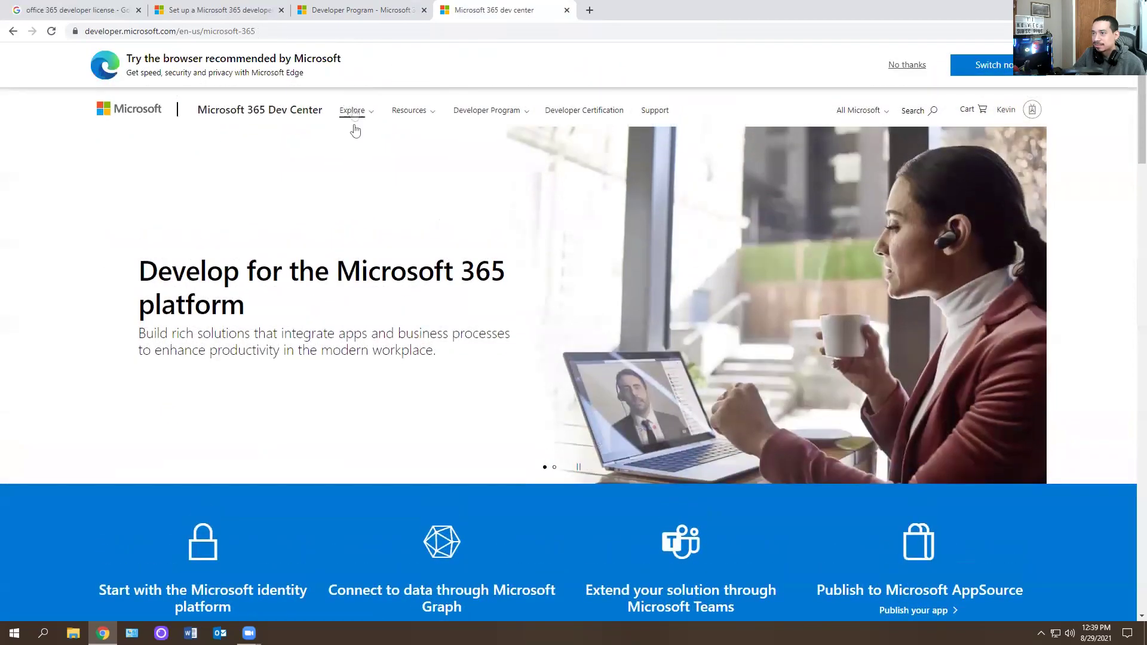
# Step: Return via Developer Program > My Dashboard and start the E5 subscription setup
pyautogui.click(409, 113)
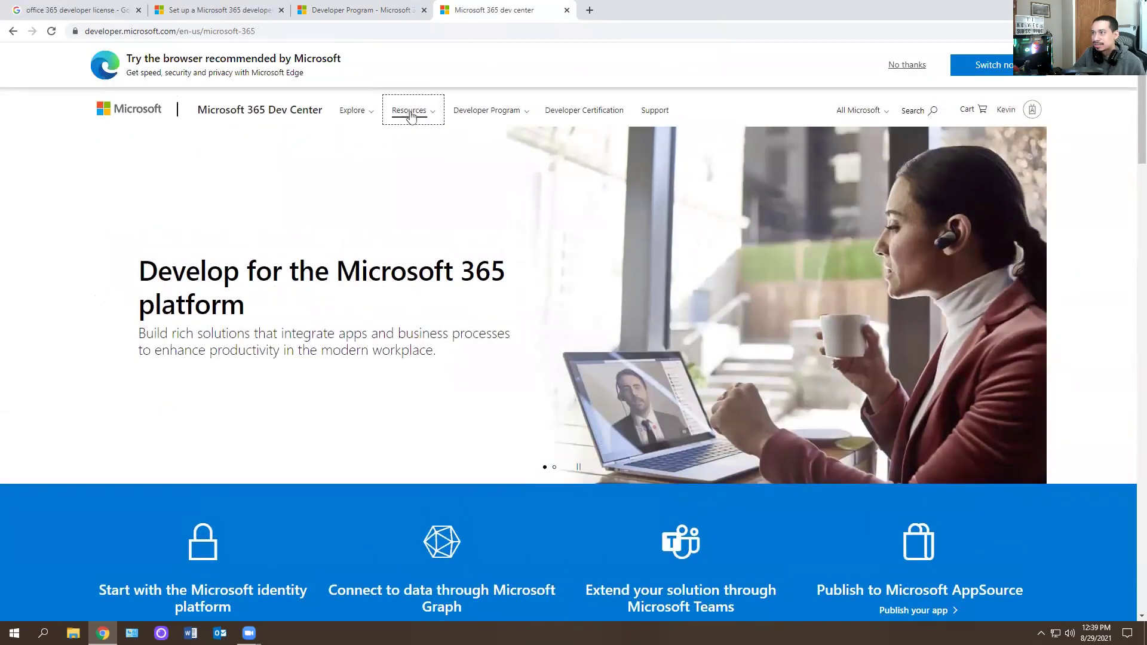
pyautogui.click(496, 112)
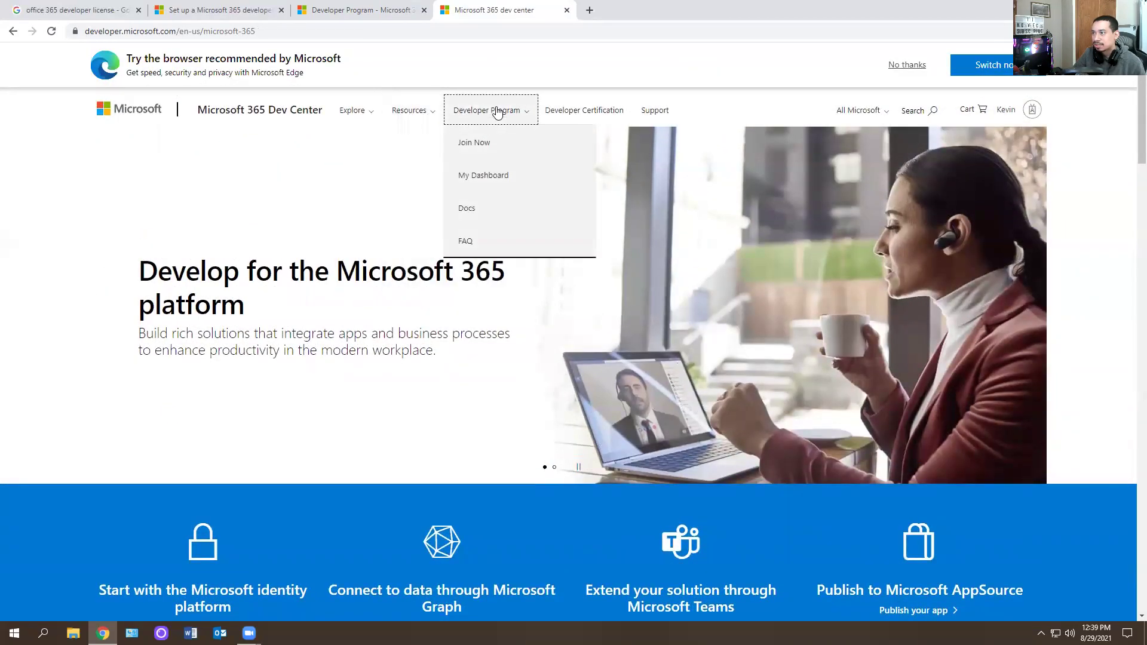
pyautogui.click(476, 178)
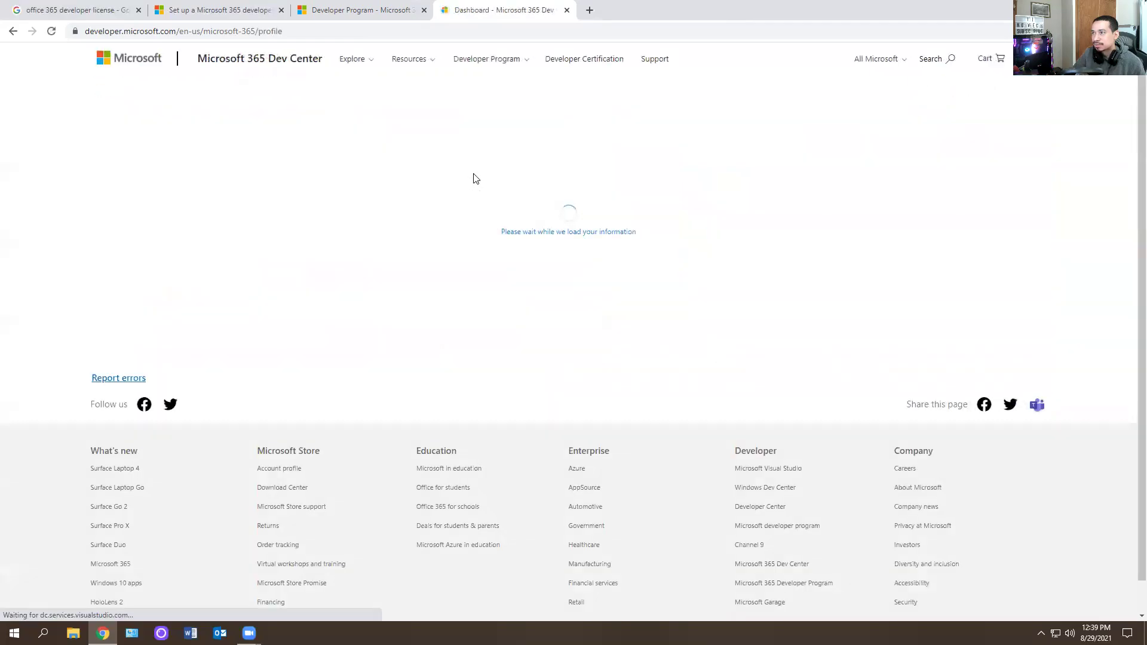
pyautogui.scroll(-4, 141, 244)
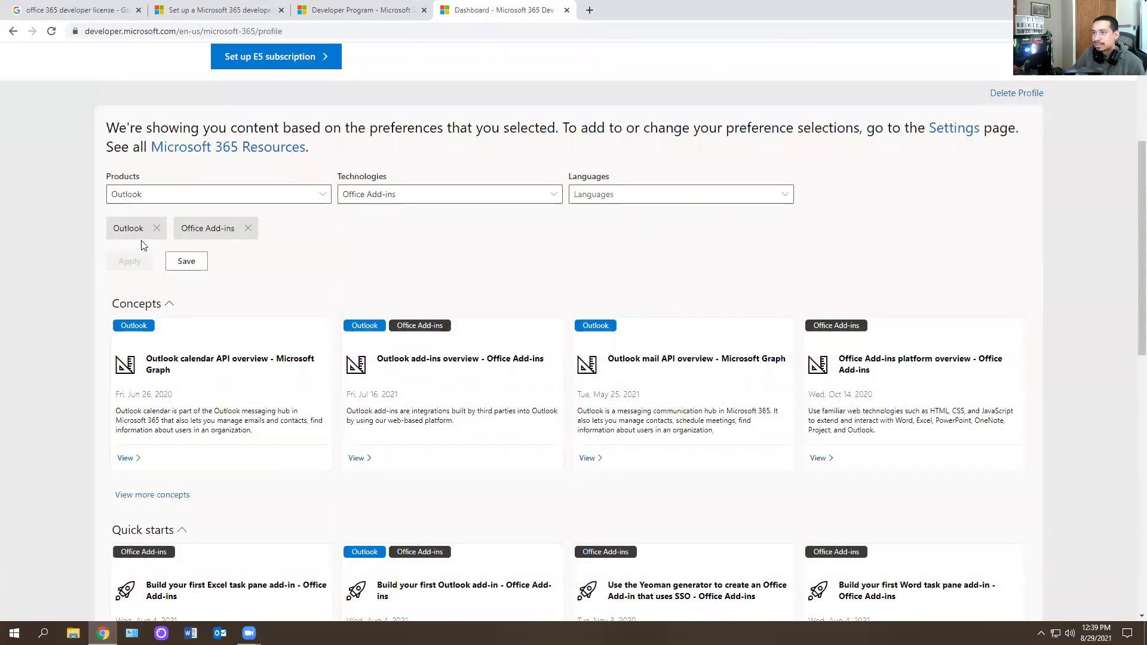
pyautogui.scroll(3, 142, 245)
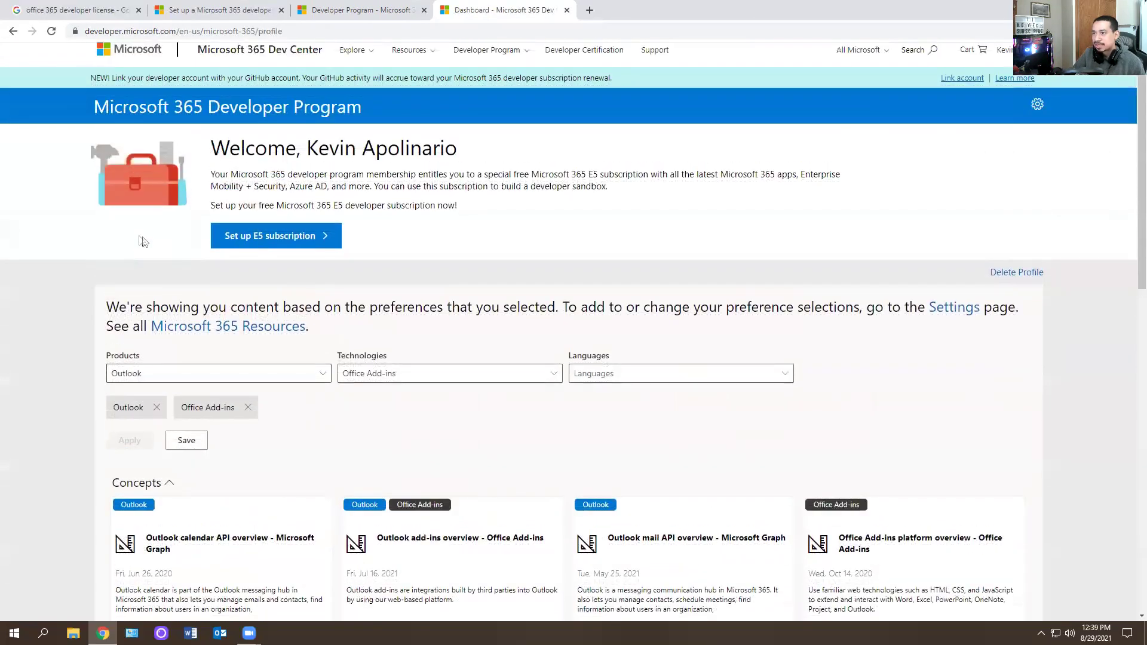
pyautogui.click(252, 237)
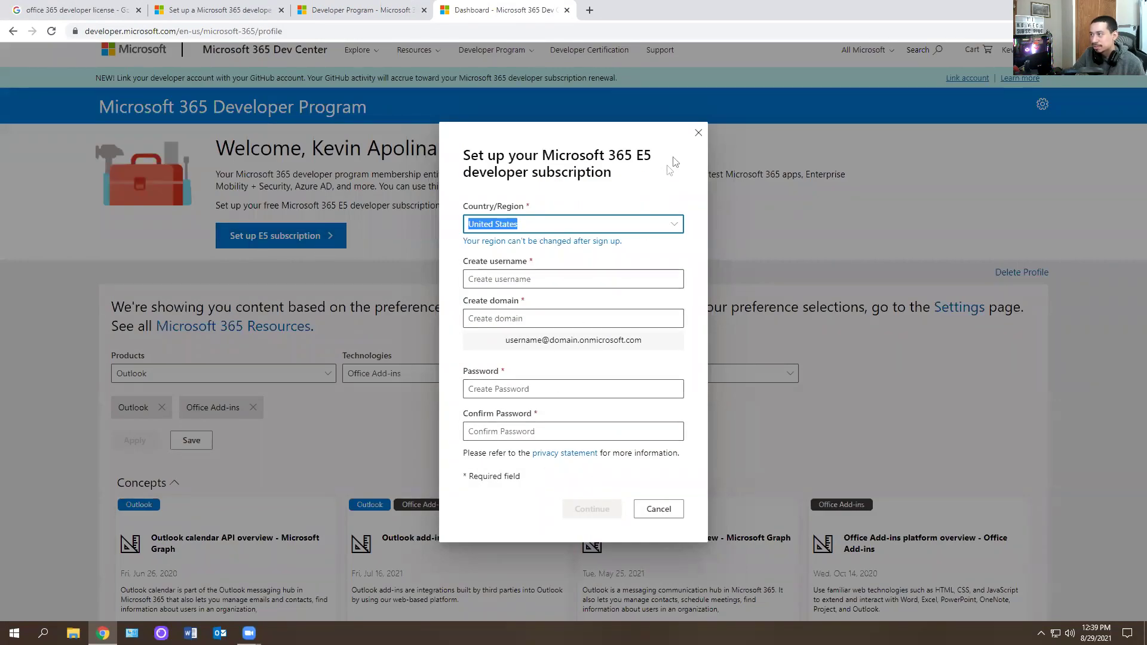
# Step: Close the E5 setup form, review the included services in its description, then reopen it
pyautogui.press('Tab')
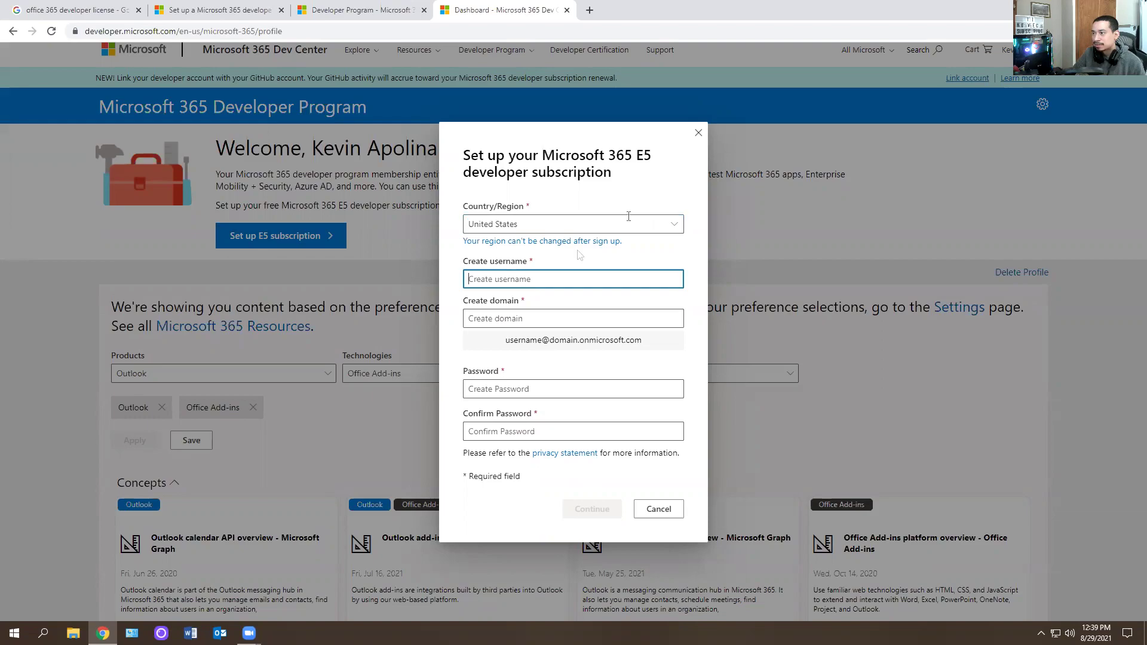
pyautogui.click(682, 161)
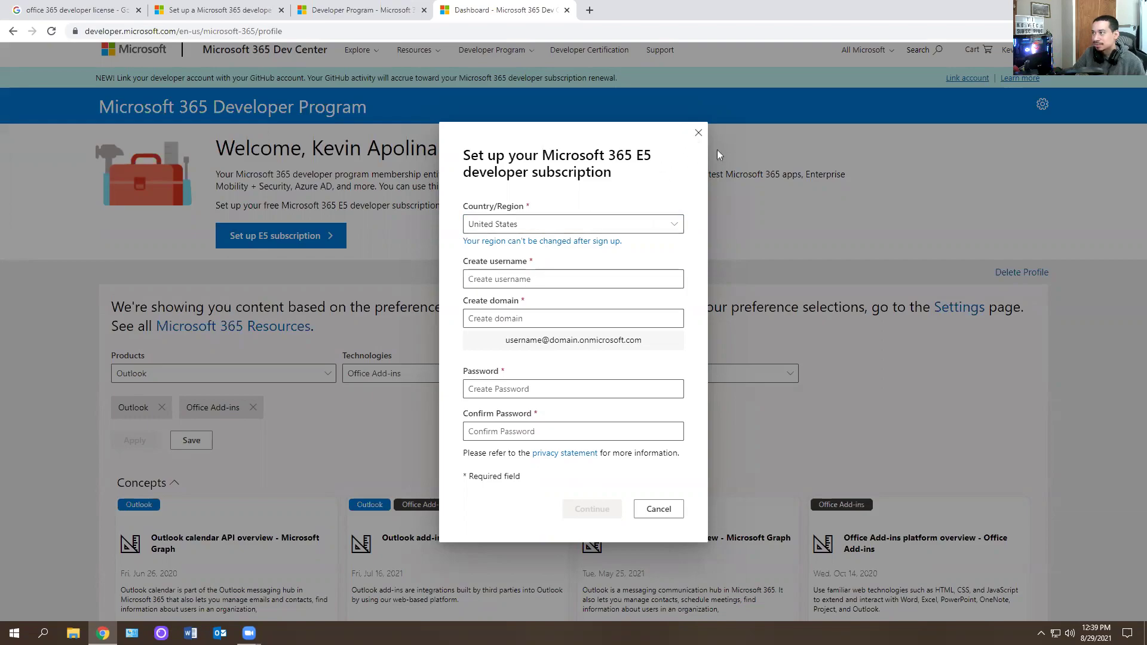
pyautogui.click(698, 134)
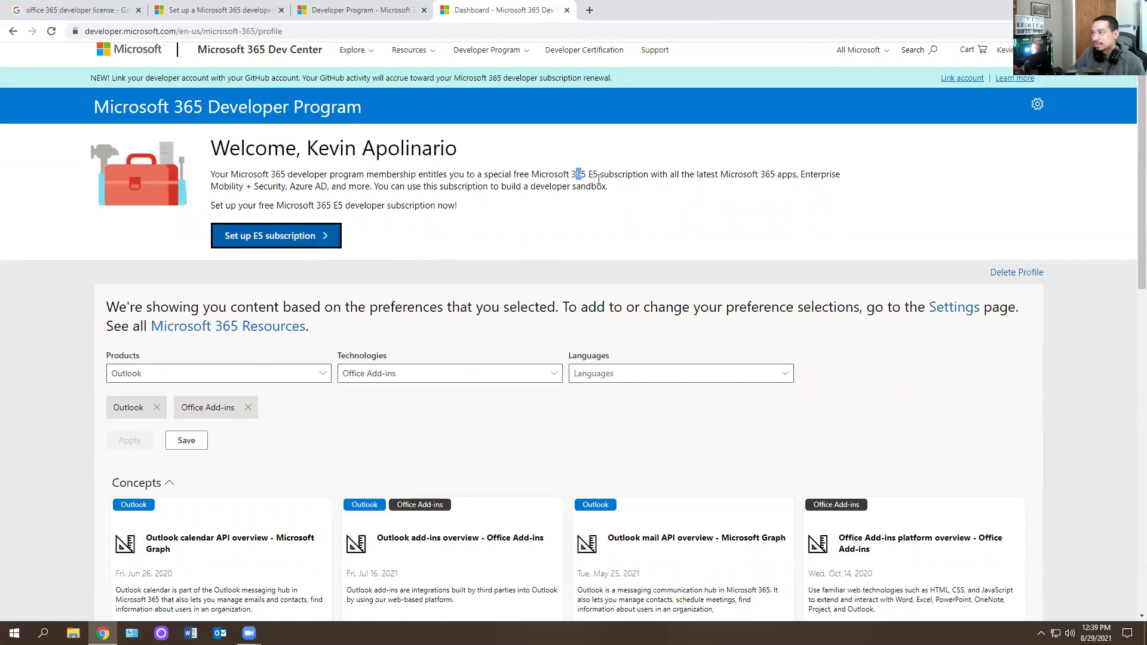
pyautogui.moveTo(598, 178); pyautogui.dragTo(806, 185)
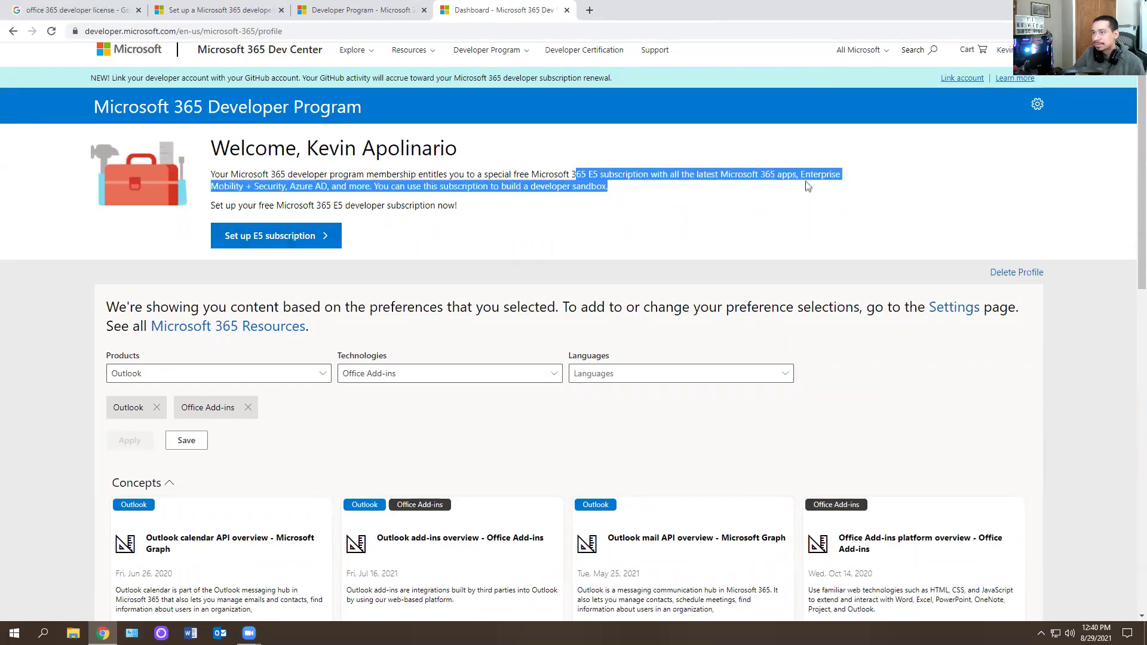
pyautogui.click(384, 190)
pyautogui.moveTo(239, 187); pyautogui.dragTo(402, 187)
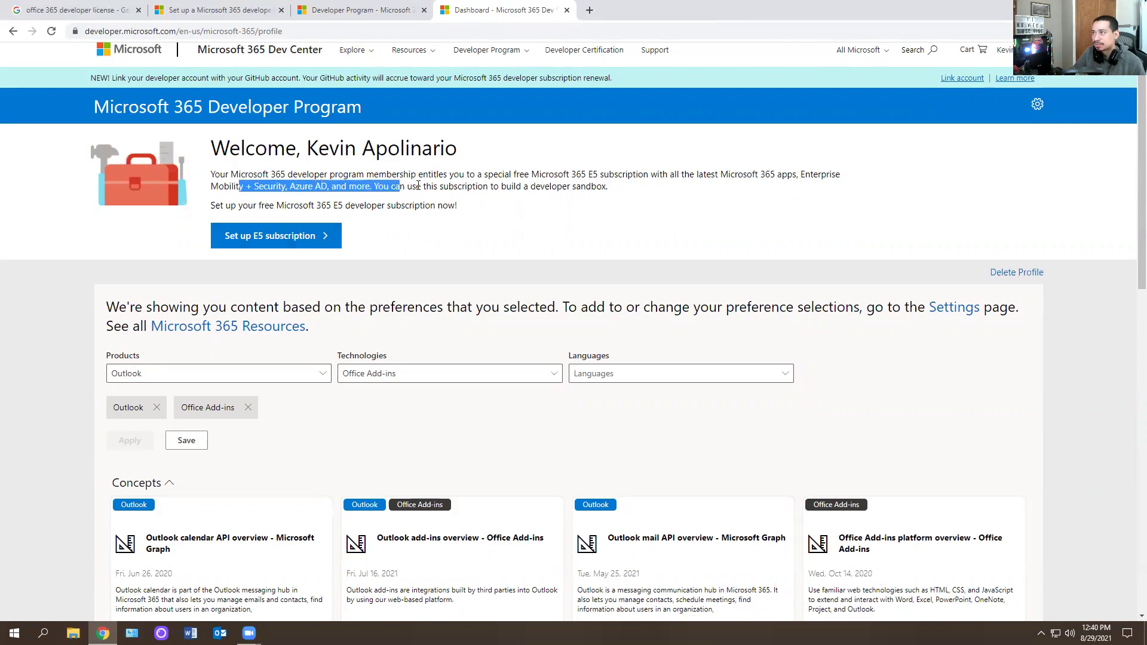
pyautogui.click(419, 186)
pyautogui.click(260, 242)
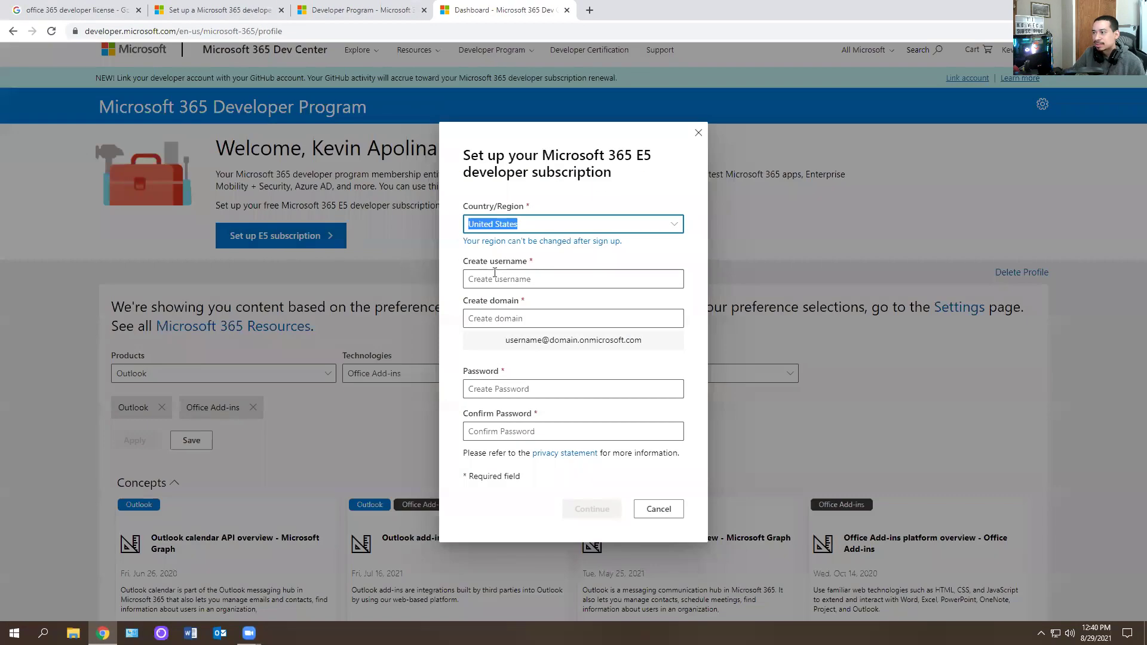
# Step: Enter the new admin username and kevtech as the domain name
pyautogui.click(517, 279)
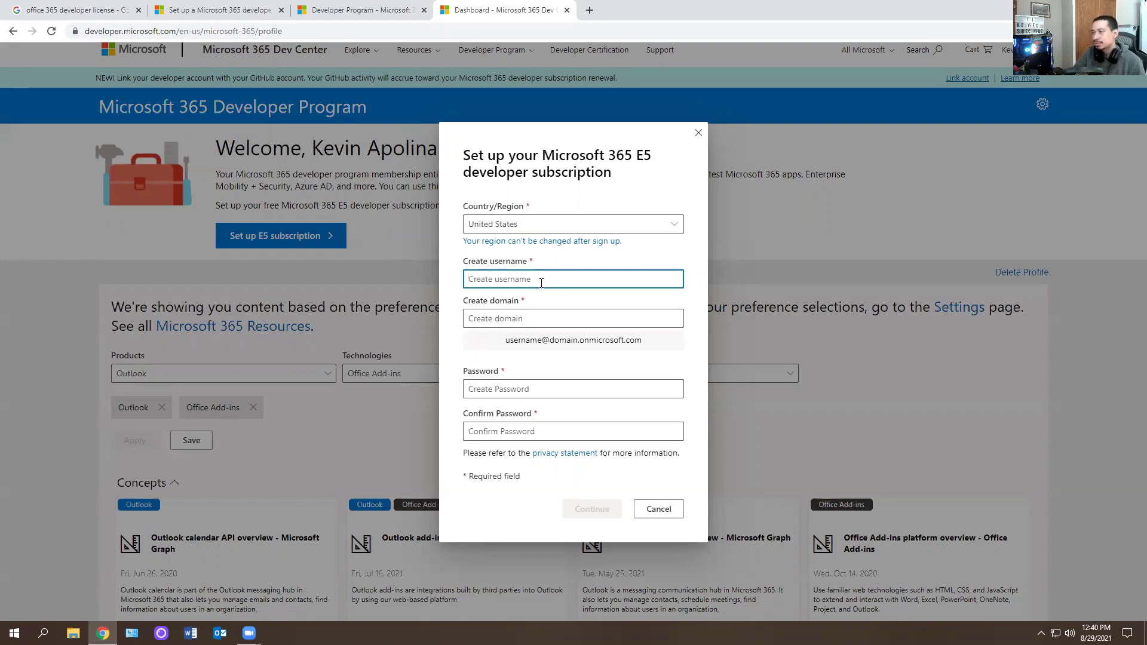
pyautogui.write('kapolin')
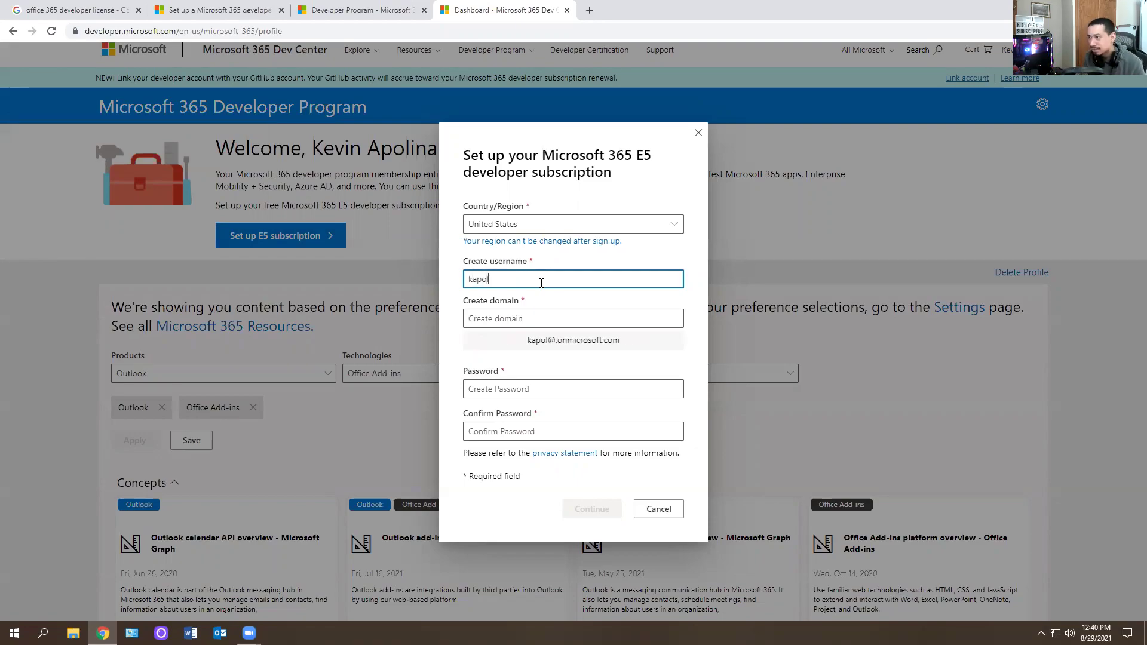
pyautogui.press('BackSpace')
pyautogui.press('BackSpace')
pyautogui.press('BackSpace')
pyautogui.press('BackSpace')
pyautogui.press('BackSpace')
pyautogui.write('polinario')
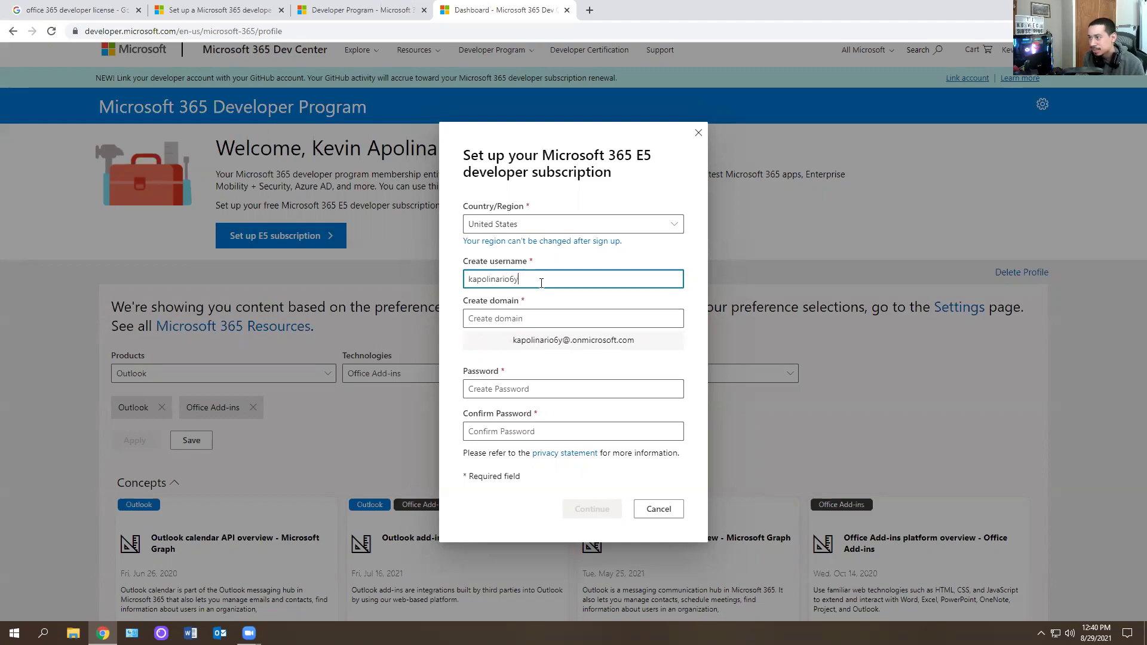
pyautogui.write('63')
pyautogui.press('Tab')
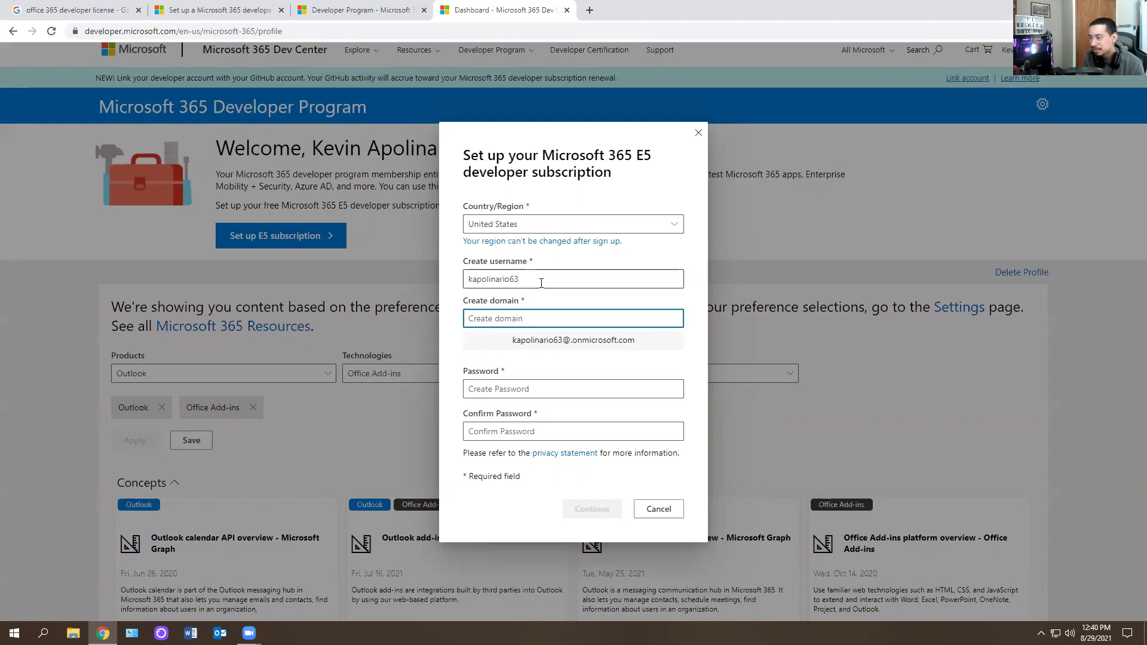
pyautogui.write('kevtech')
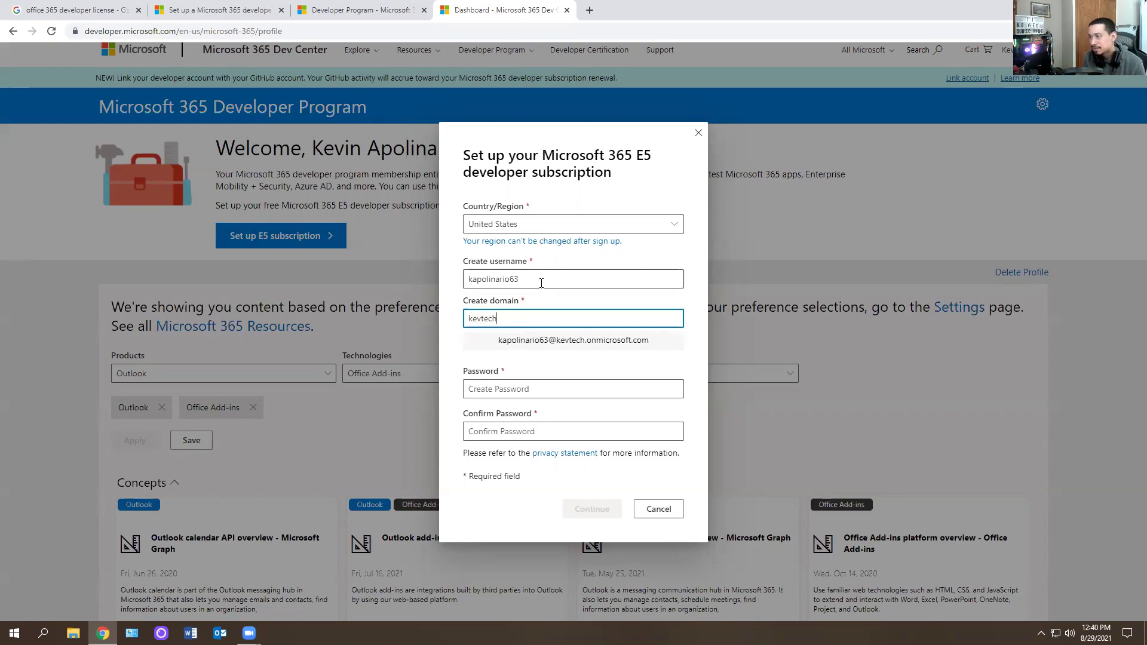
# Step: Enter the account password and confirm it
pyautogui.click(517, 382)
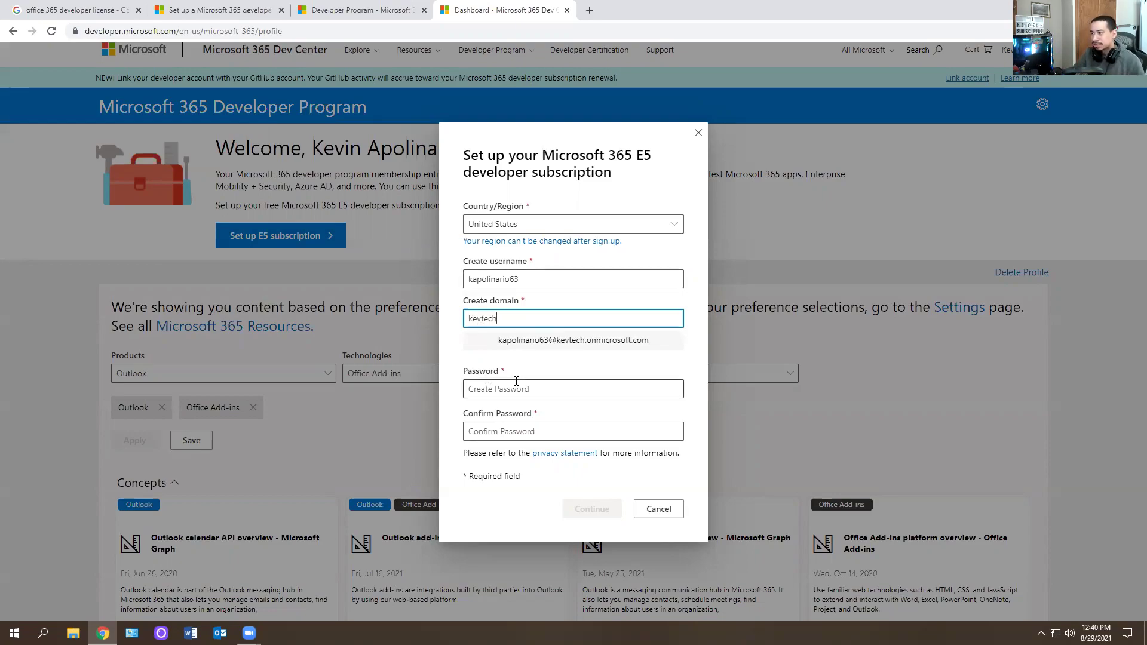
pyautogui.write('•••••••')
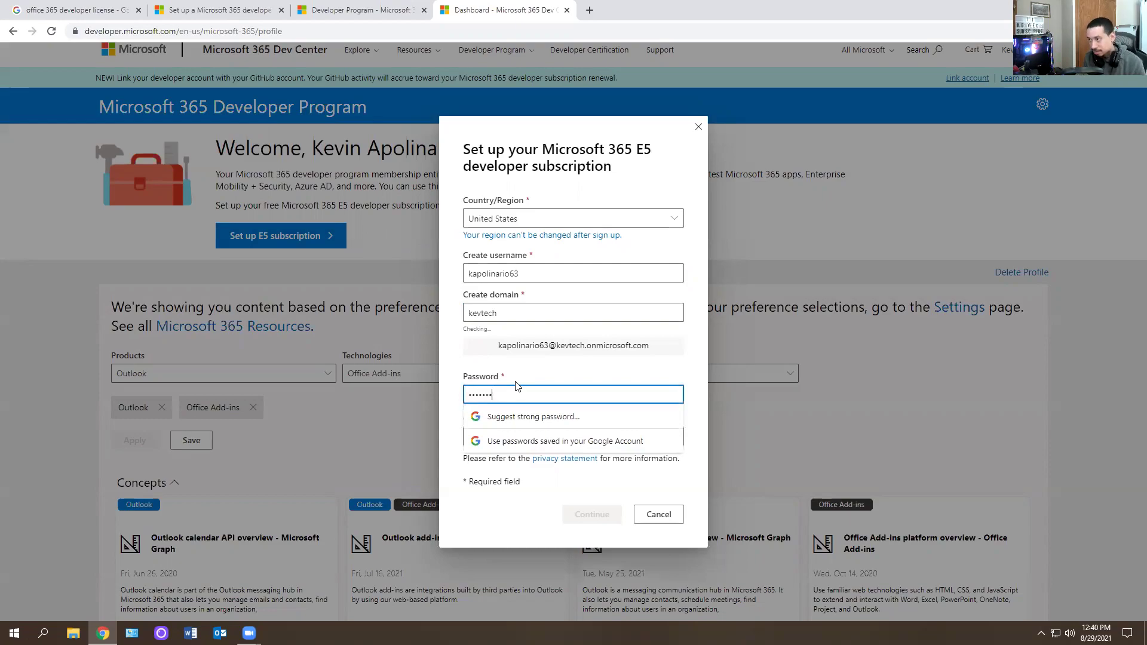
pyautogui.press('Tab')
pyautogui.write('•••••••')
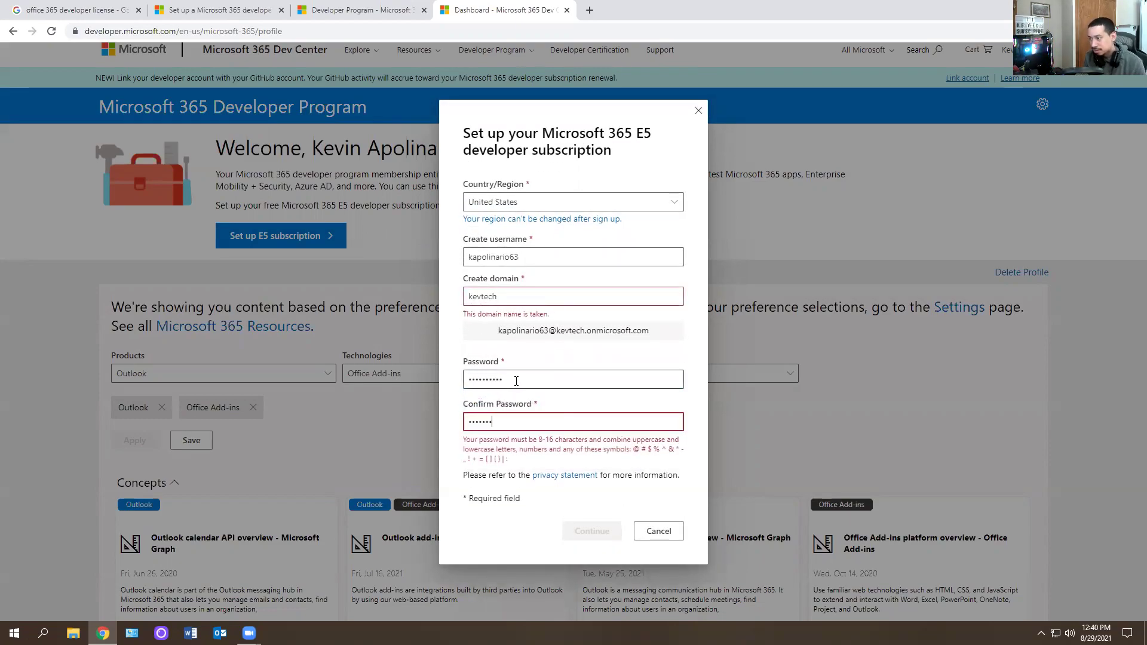
pyautogui.write('•')
# Step: Change the taken domain to kevtechit and submit the subscription setup details
pyautogui.click(536, 317)
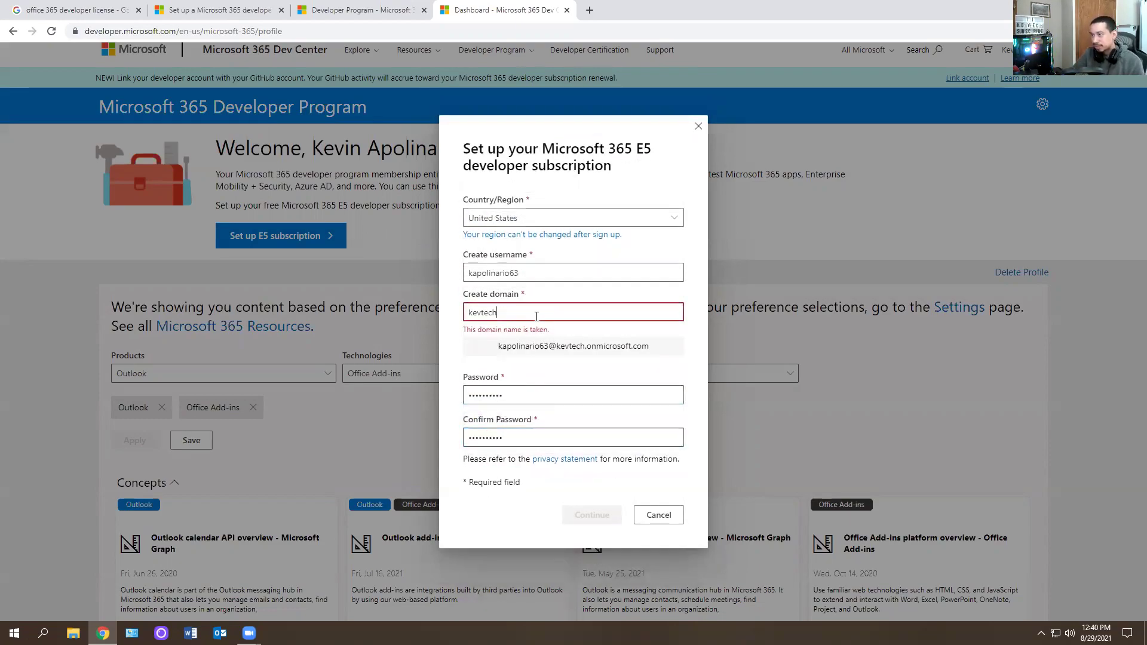
pyautogui.write('it')
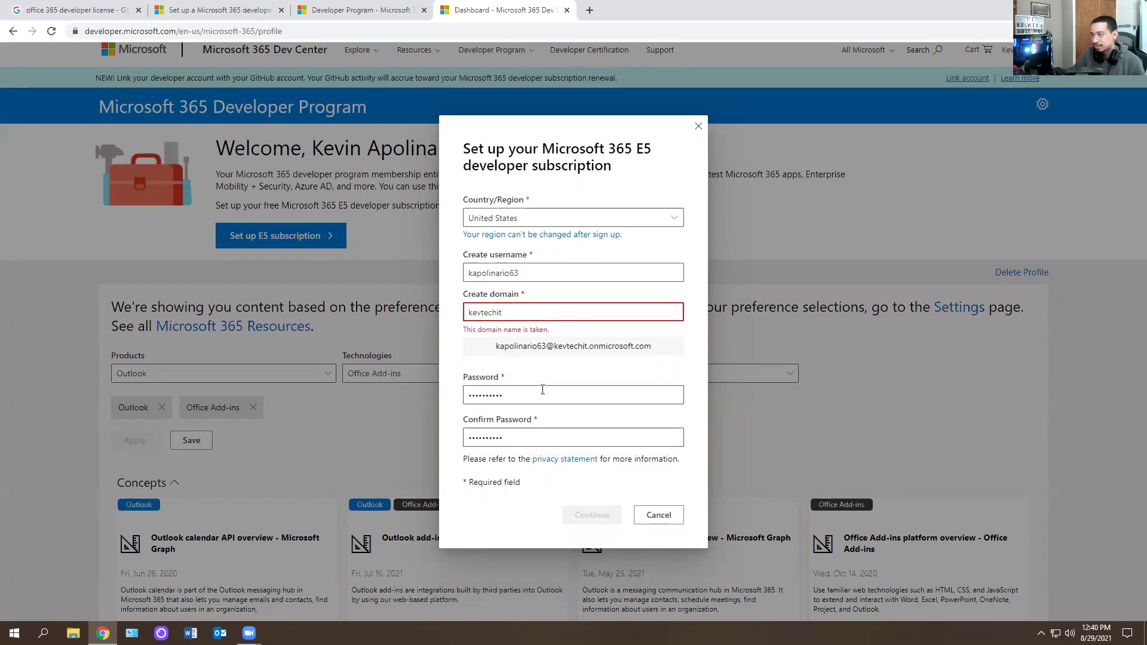
pyautogui.click(542, 390)
pyautogui.click(516, 316)
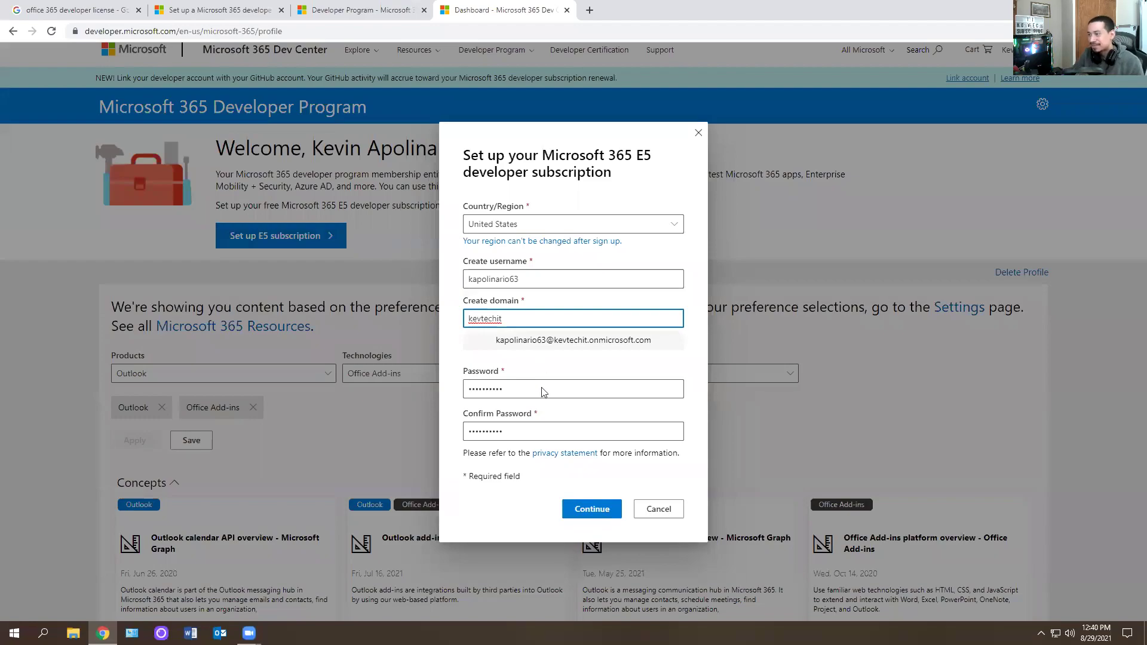
pyautogui.click(585, 508)
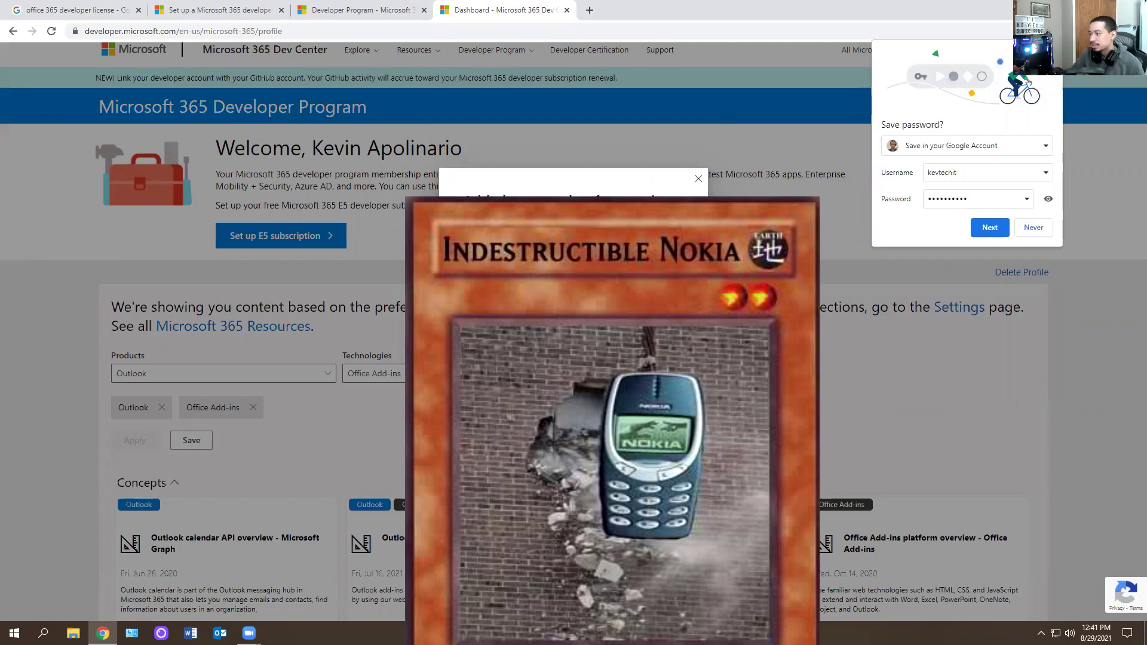
# Step: Decline saving the password and wait for the dashboard showing the E5 subscription with 92 days left
pyautogui.click(1027, 227)
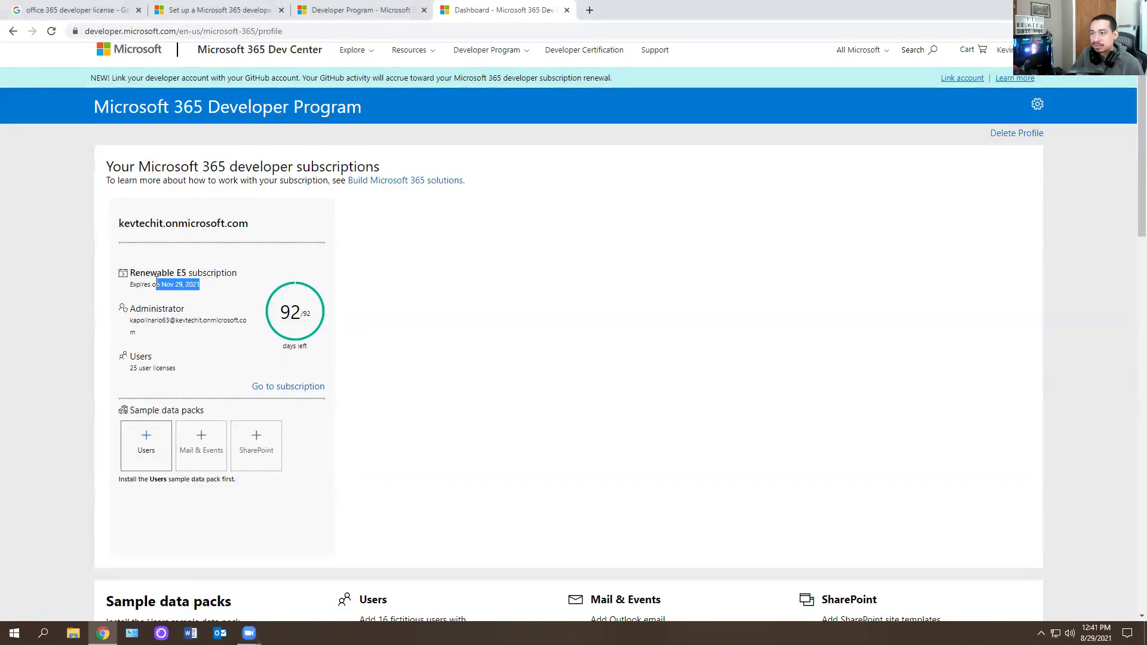
pyautogui.click(195, 286)
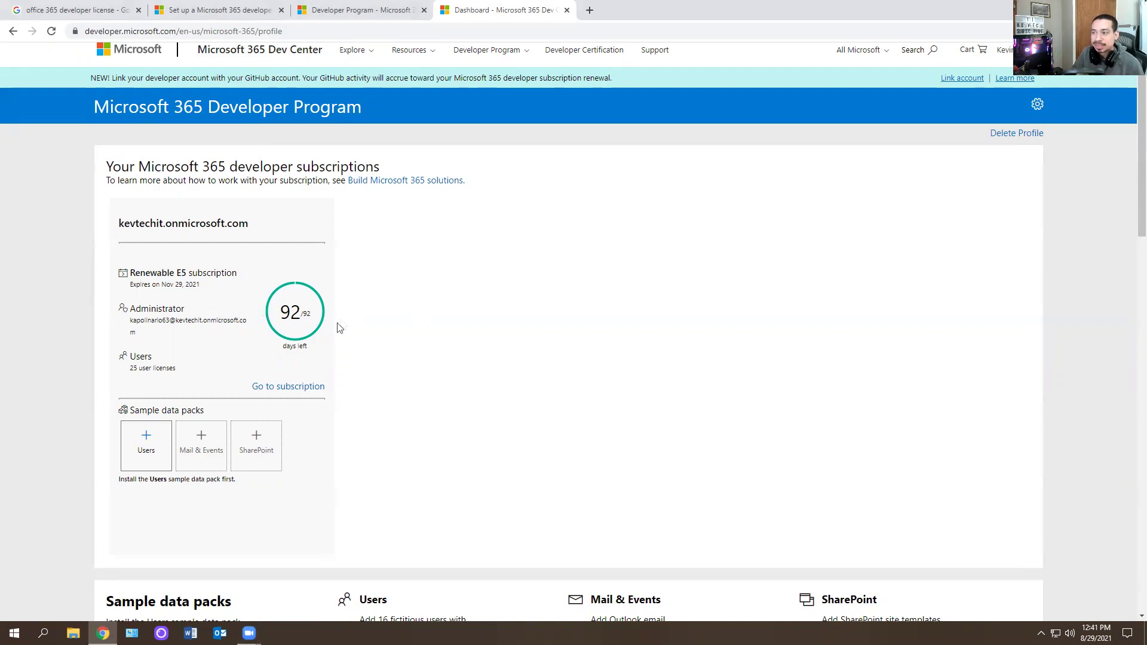
# Step: Copy the Administrator sign-in address from the dashboard and open the Users sample data pack dialog
pyautogui.scroll(-2, 264, 371)
pyautogui.scroll(-10, 215, 371)
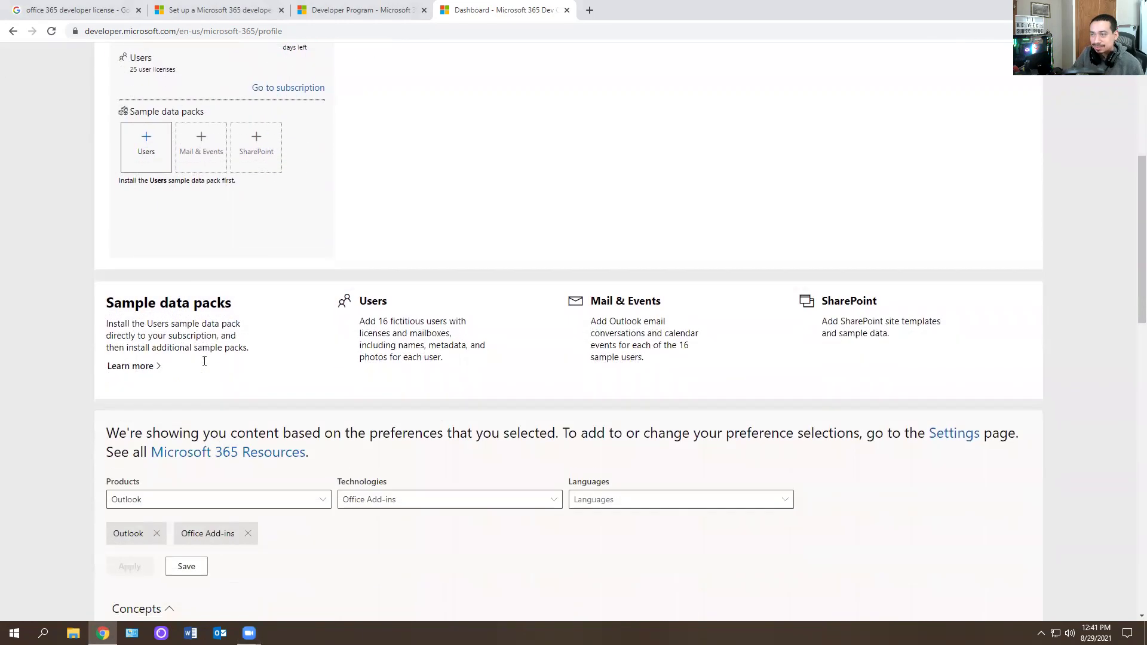
pyautogui.scroll(7, 203, 365)
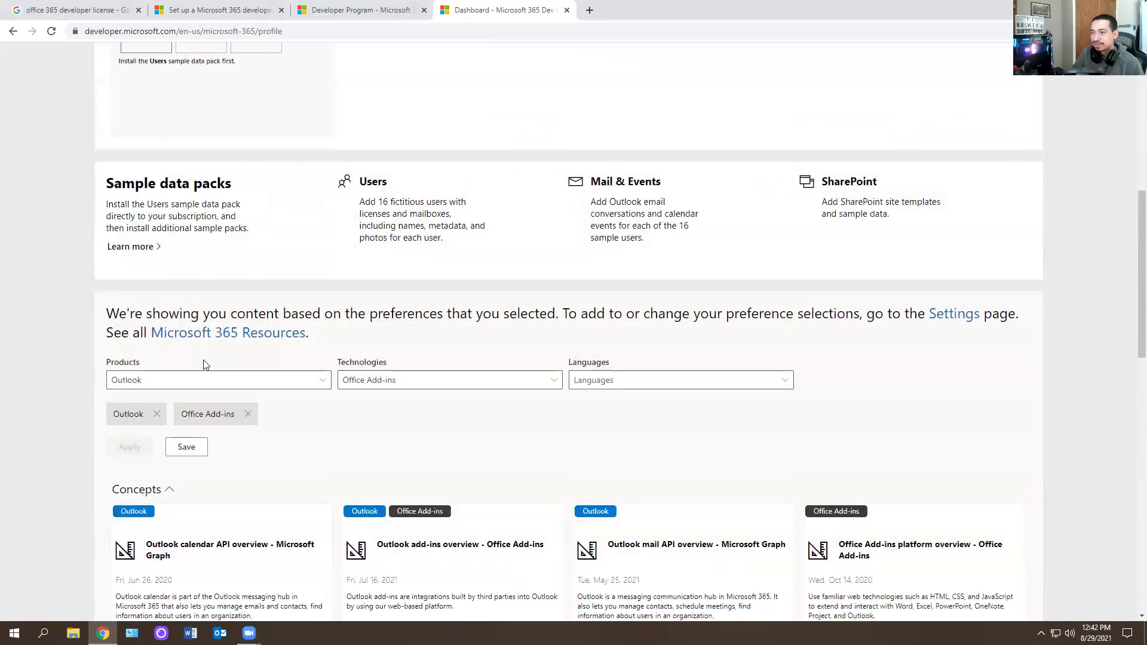
pyautogui.scroll(-10, 203, 364)
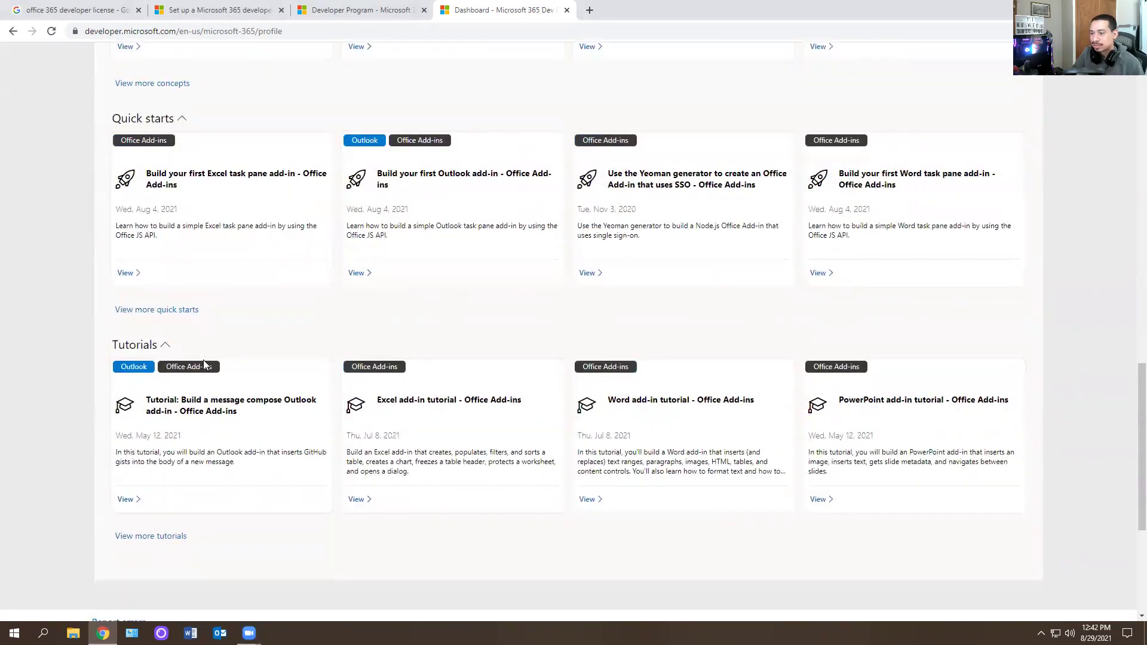
pyautogui.scroll(16, 203, 364)
pyautogui.scroll(2, 205, 363)
pyautogui.scroll(-4, 205, 362)
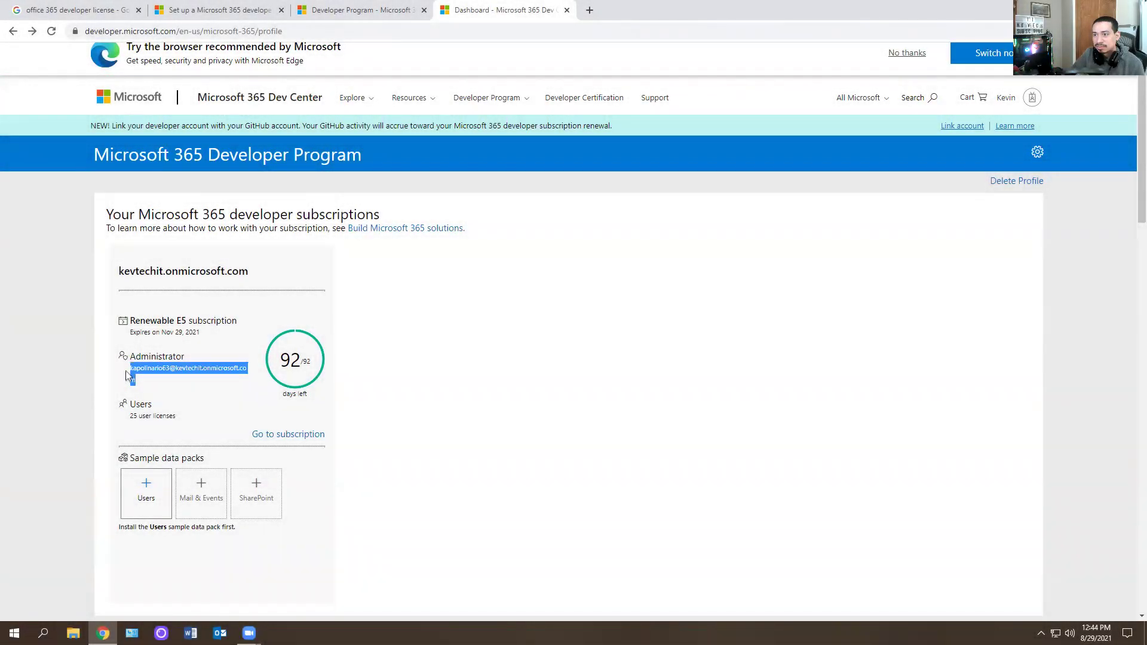
pyautogui.rightClick(172, 373)
pyautogui.click(197, 382)
pyautogui.click(157, 487)
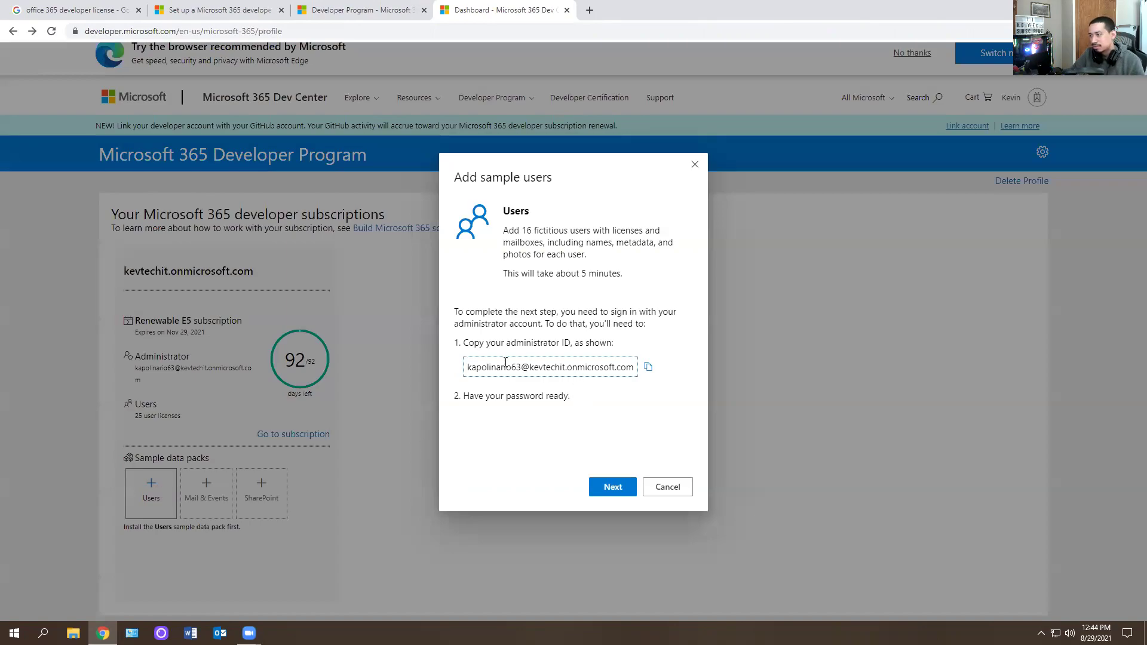
pyautogui.moveTo(505, 366); pyautogui.dragTo(656, 374)
# Step: Copy the administrator ID in Add sample users and continue to the Microsoft sign-in page
pyautogui.click(612, 387)
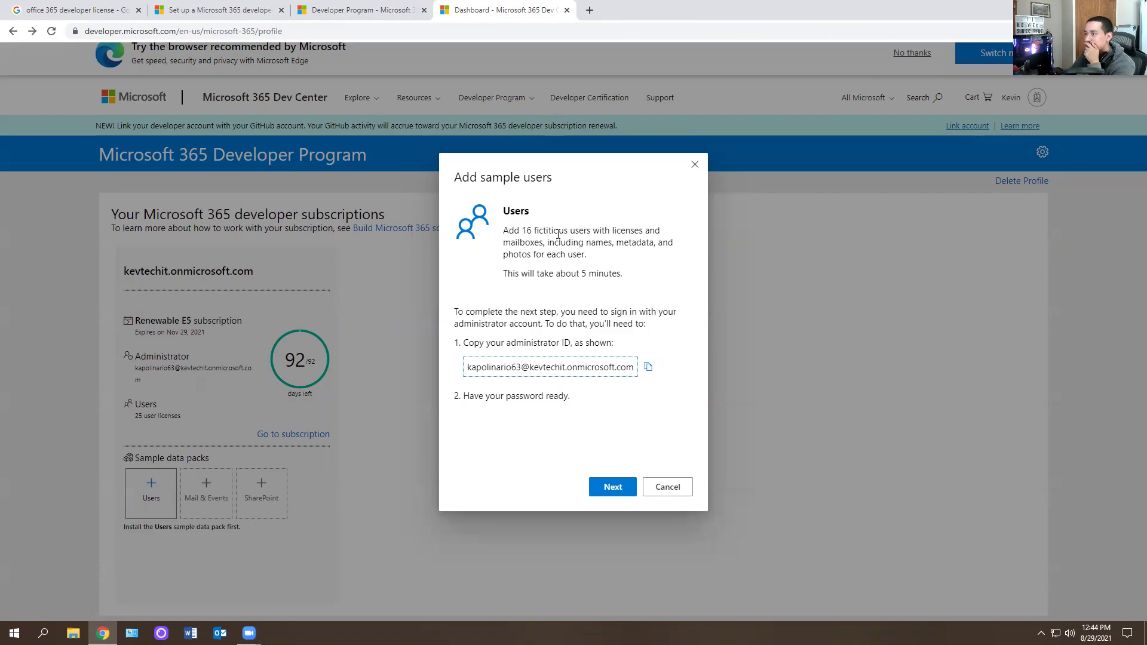
pyautogui.moveTo(575, 233)
pyautogui.mouseDown()
pyautogui.moveTo(633, 243)
pyautogui.moveTo(594, 242)
pyautogui.mouseUp()
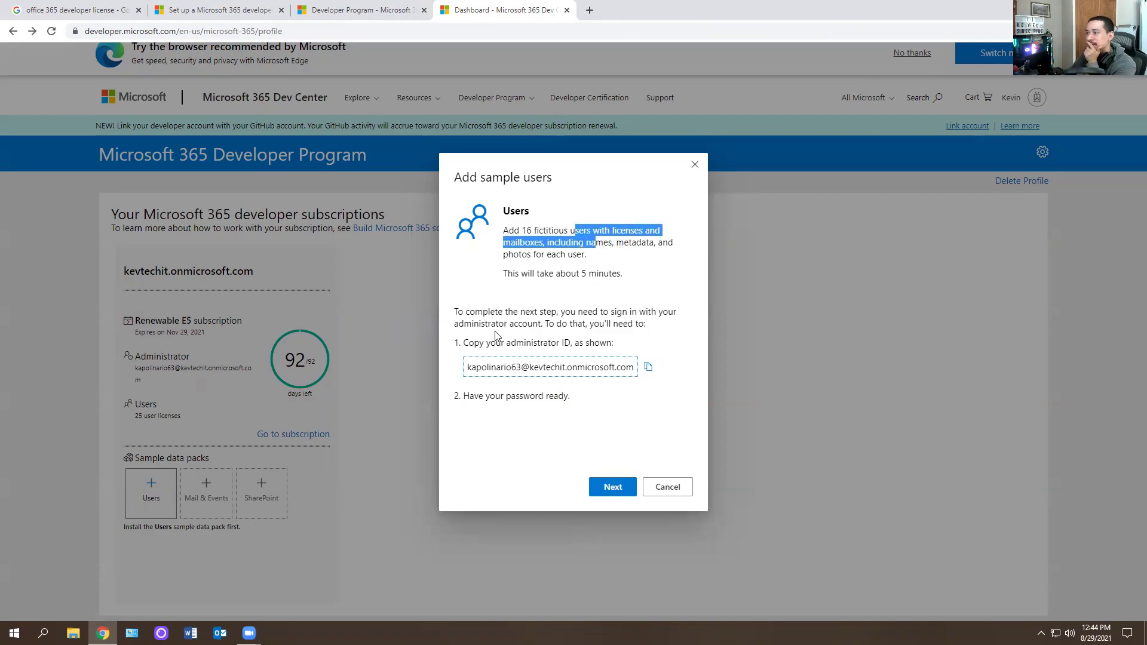
pyautogui.click(615, 367)
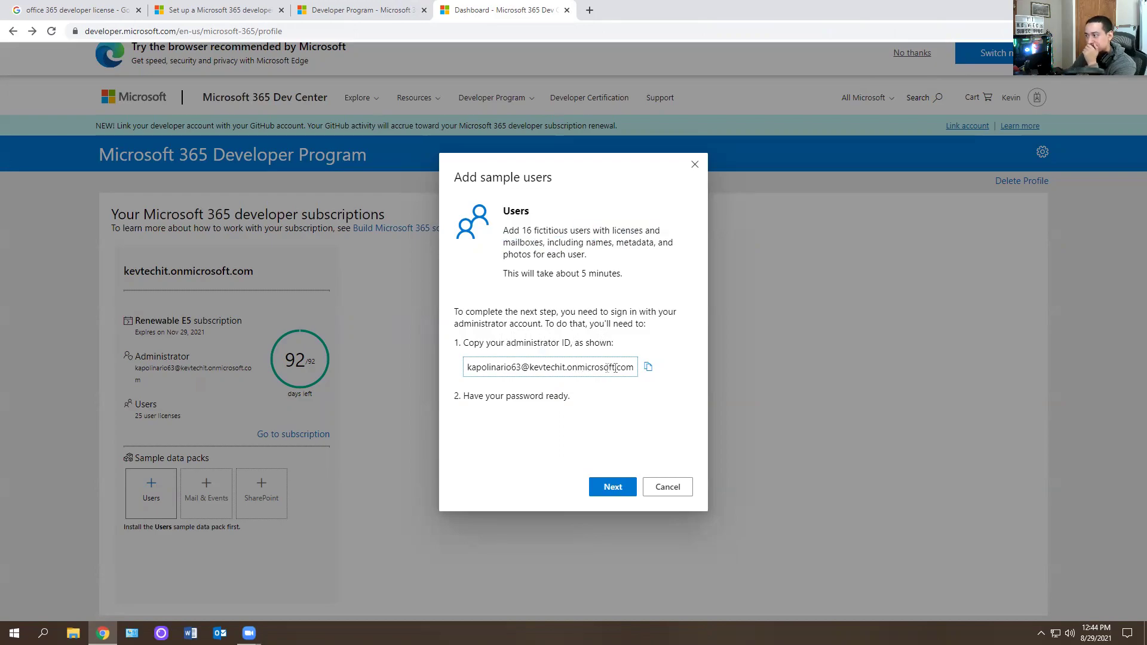
pyautogui.click(645, 367)
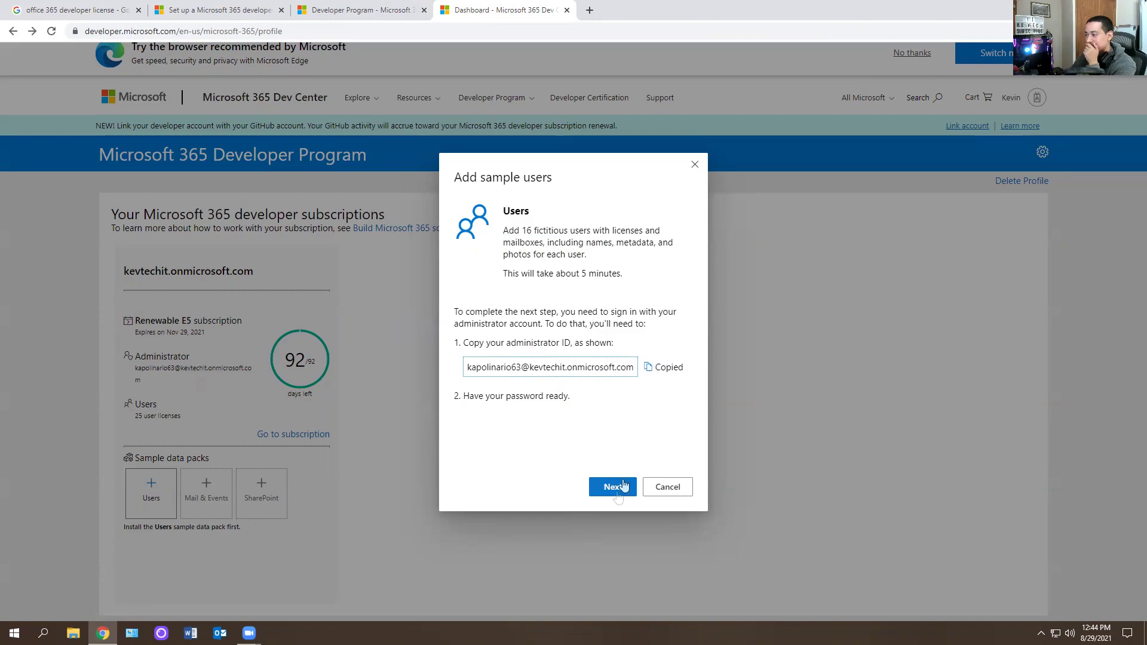
pyautogui.click(613, 486)
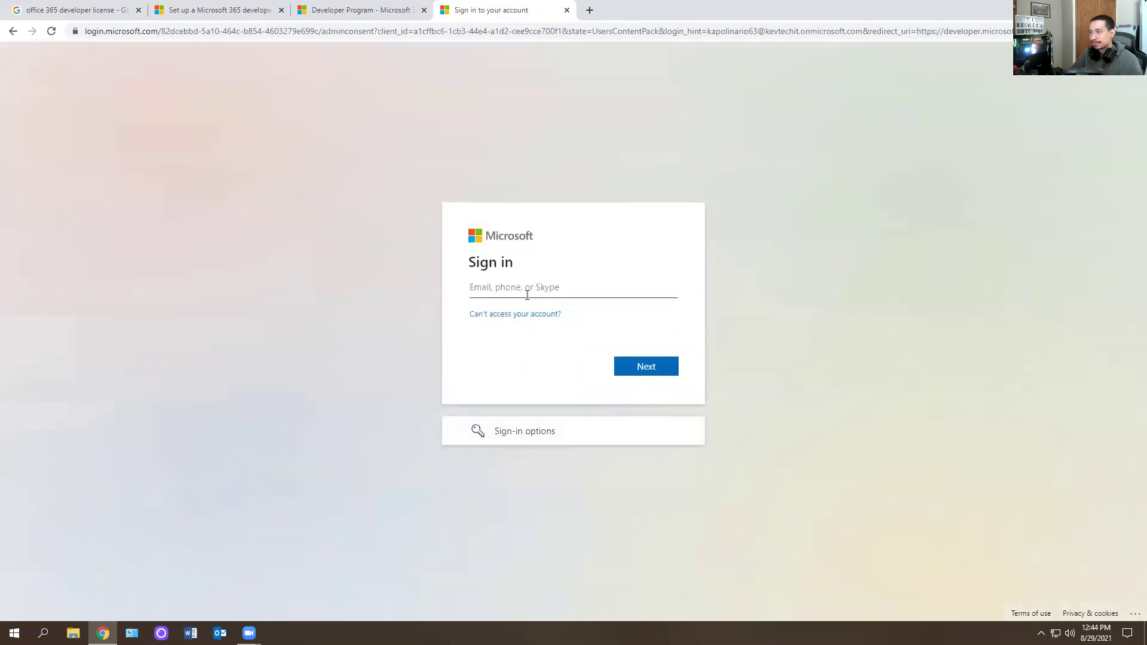
# Step: Sign in to the Microsoft account with the pasted administrator ID and its password
pyautogui.hotkey('ctrl', 'v')
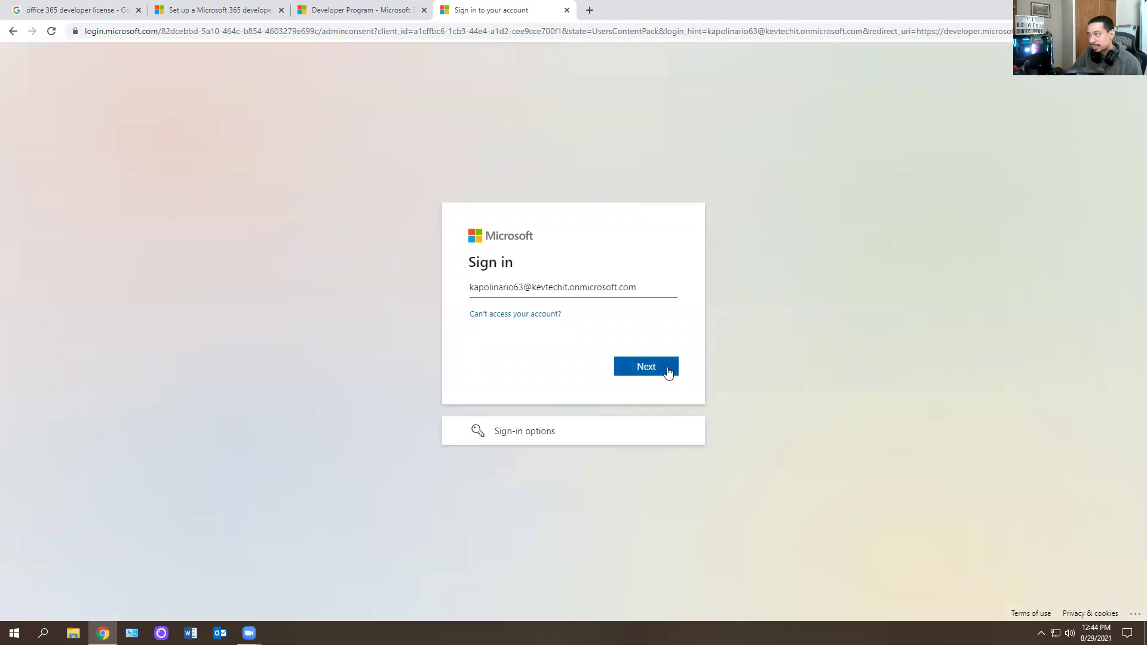
pyautogui.click(666, 368)
pyautogui.write('***')
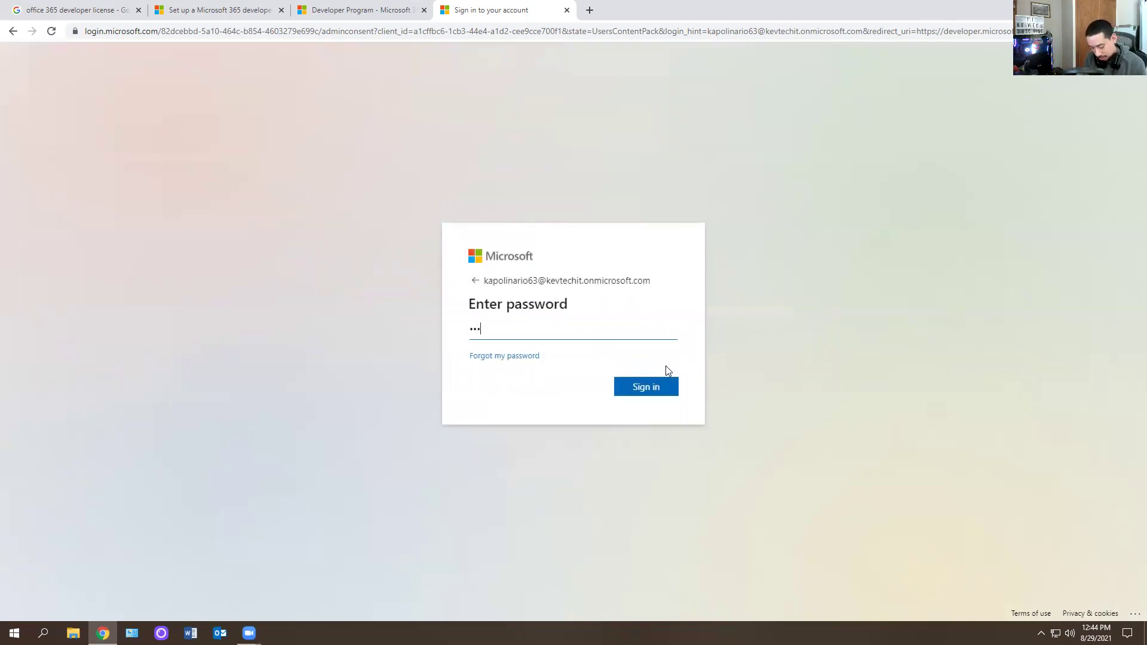
pyautogui.write('*******')
pyautogui.press('Return')
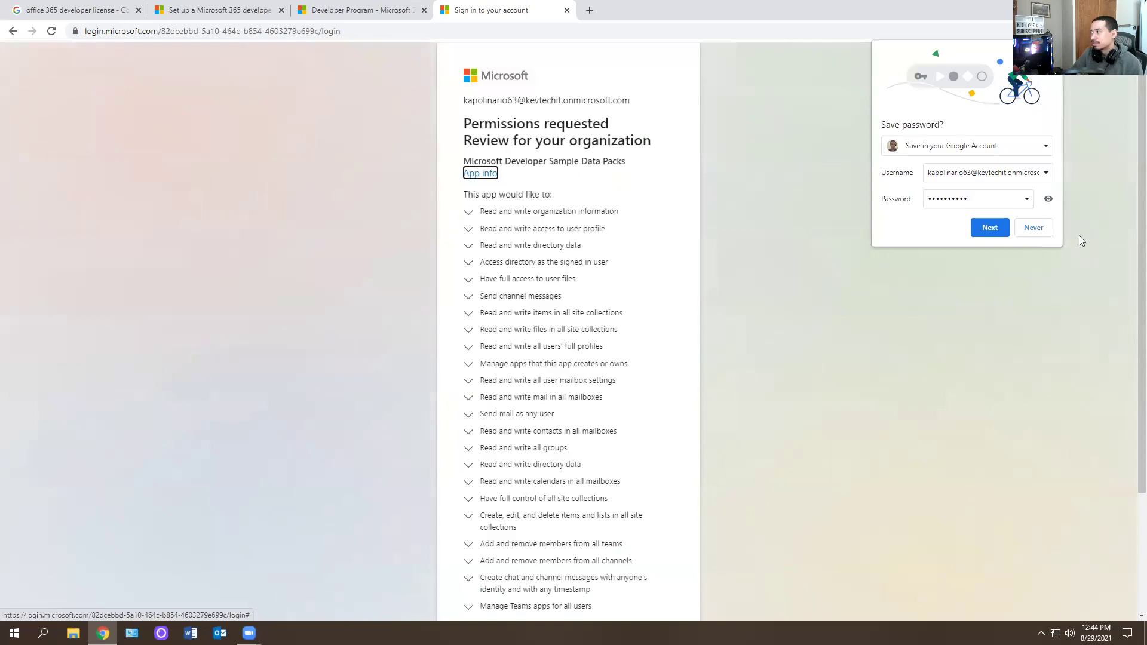
# Step: Decline saving the password and accept the Sample Data Packs permission request
pyautogui.click(1039, 228)
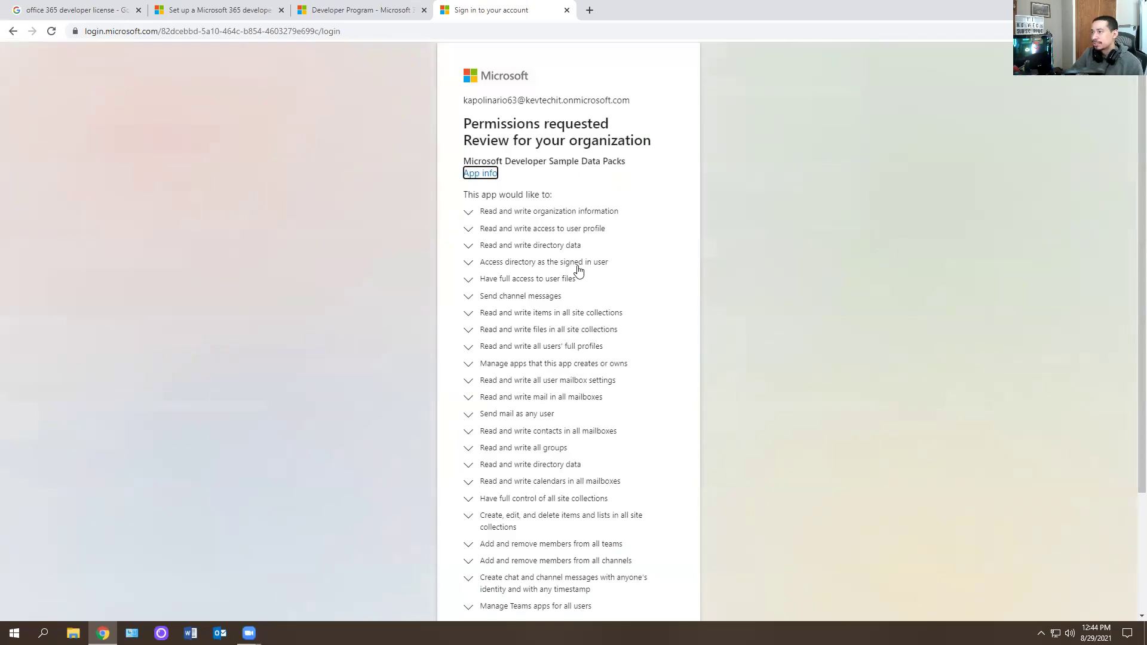
pyautogui.scroll(-3, 575, 269)
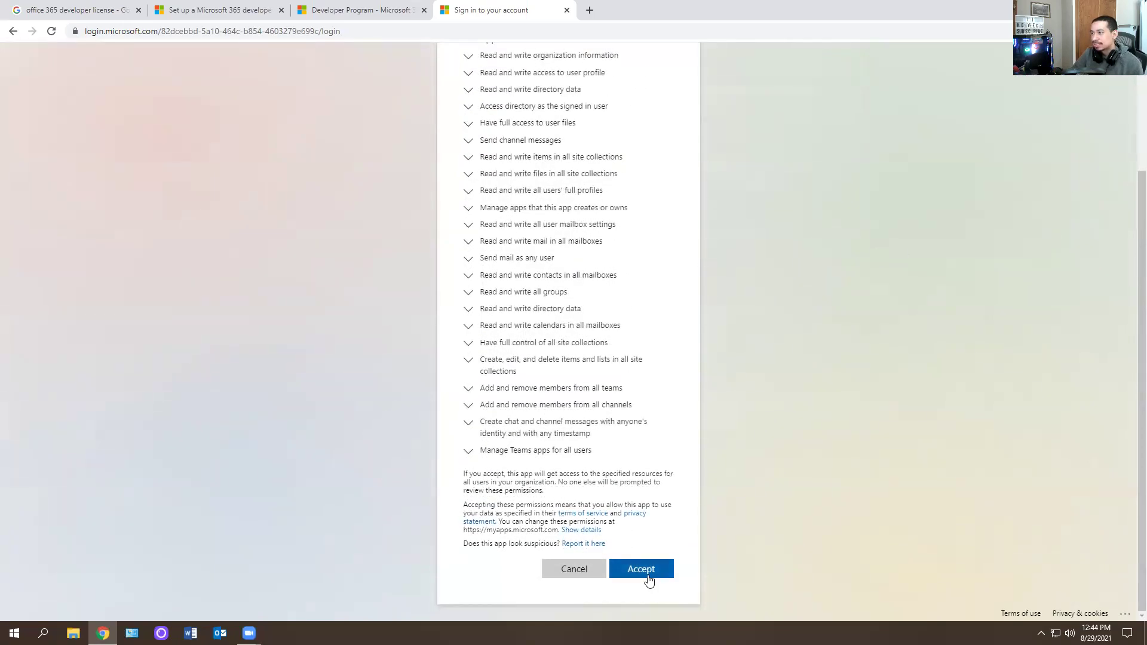
pyautogui.click(653, 566)
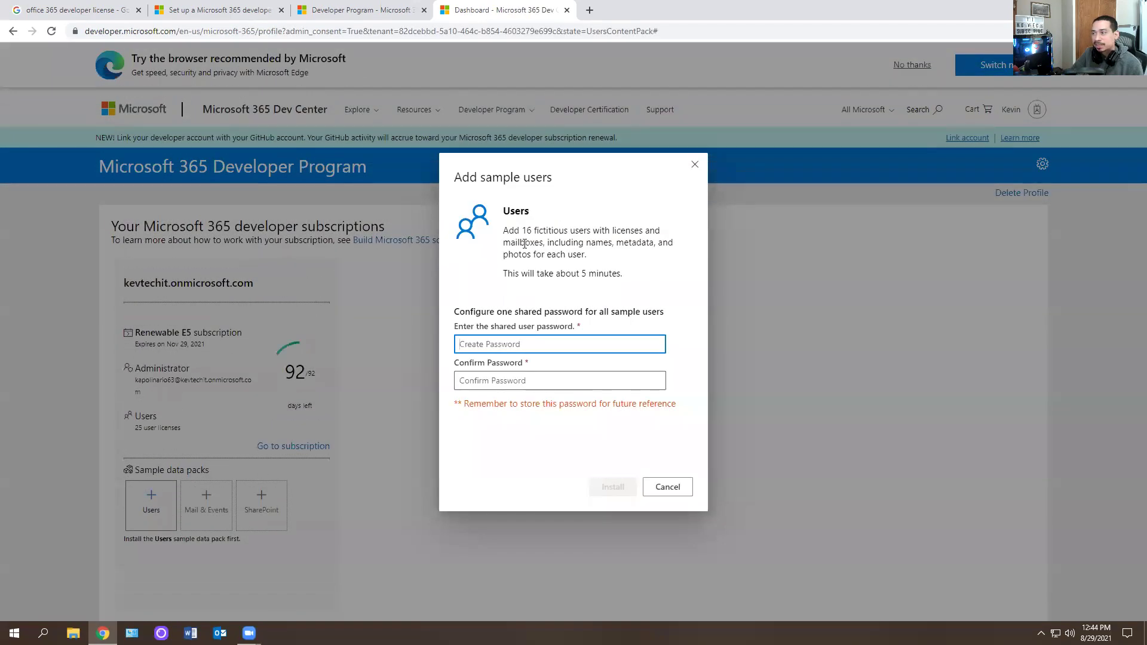
# Step: Enter and confirm one shared sample-user password, install the Users pack, and close the progress dialog
pyautogui.click(491, 340)
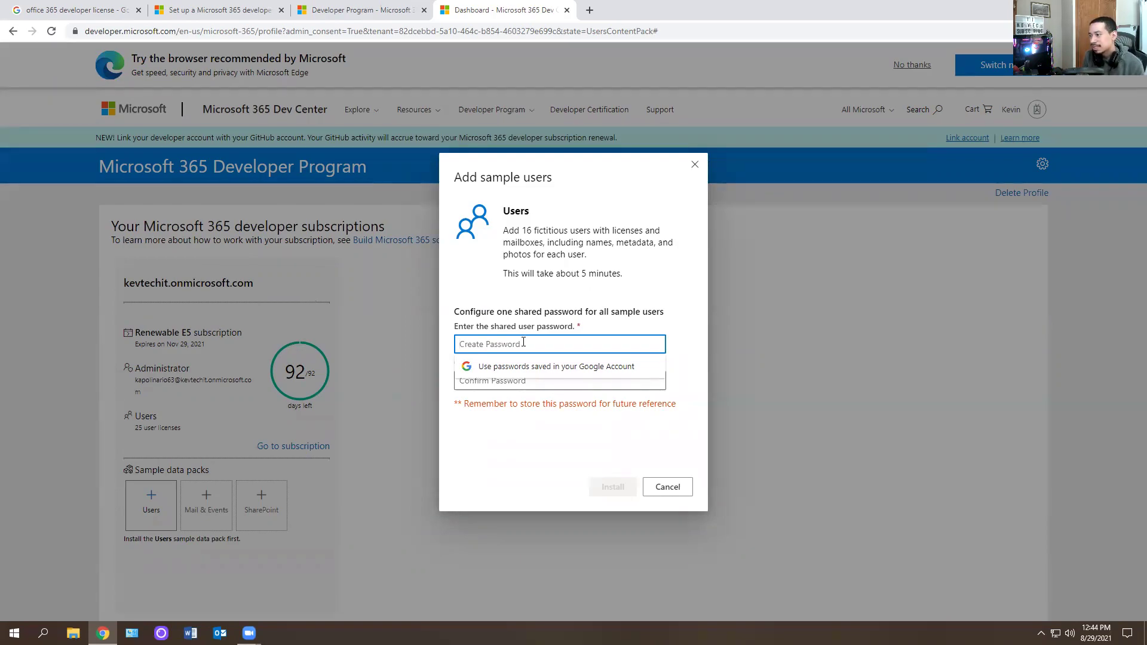
pyautogui.write('********')
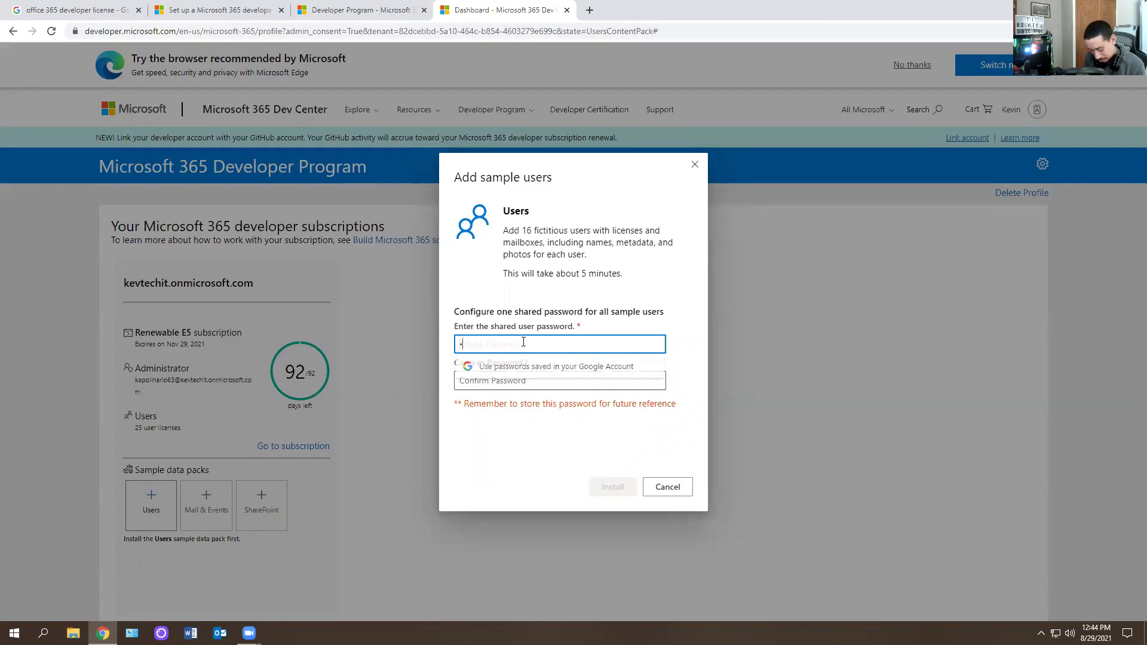
pyautogui.press('Tab')
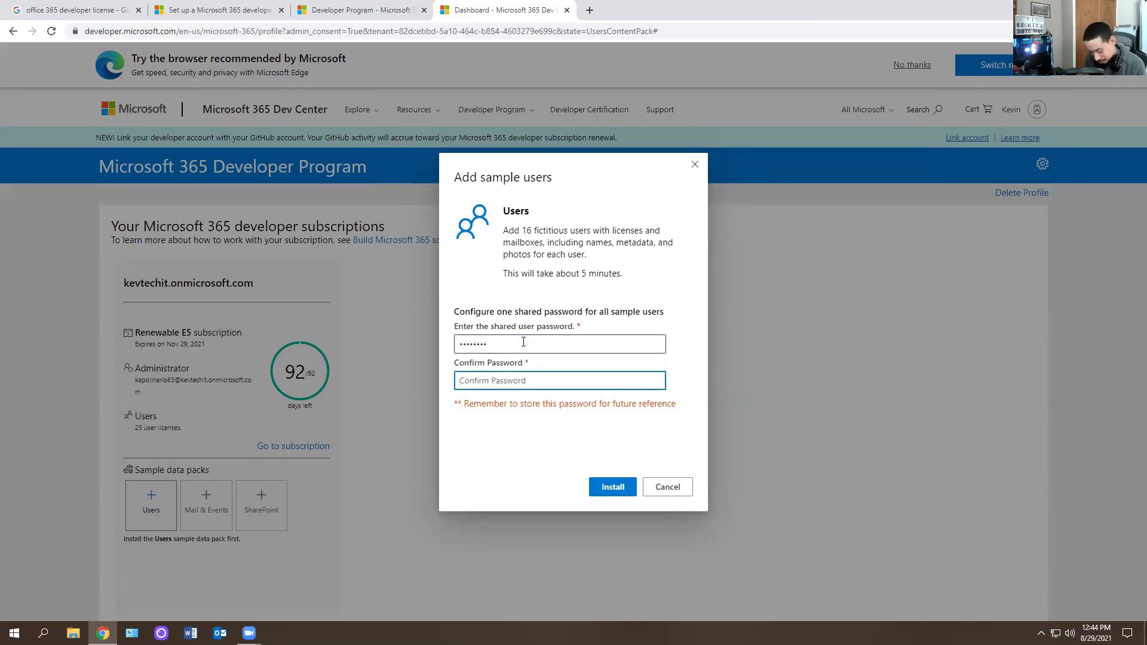
pyautogui.write('*******')
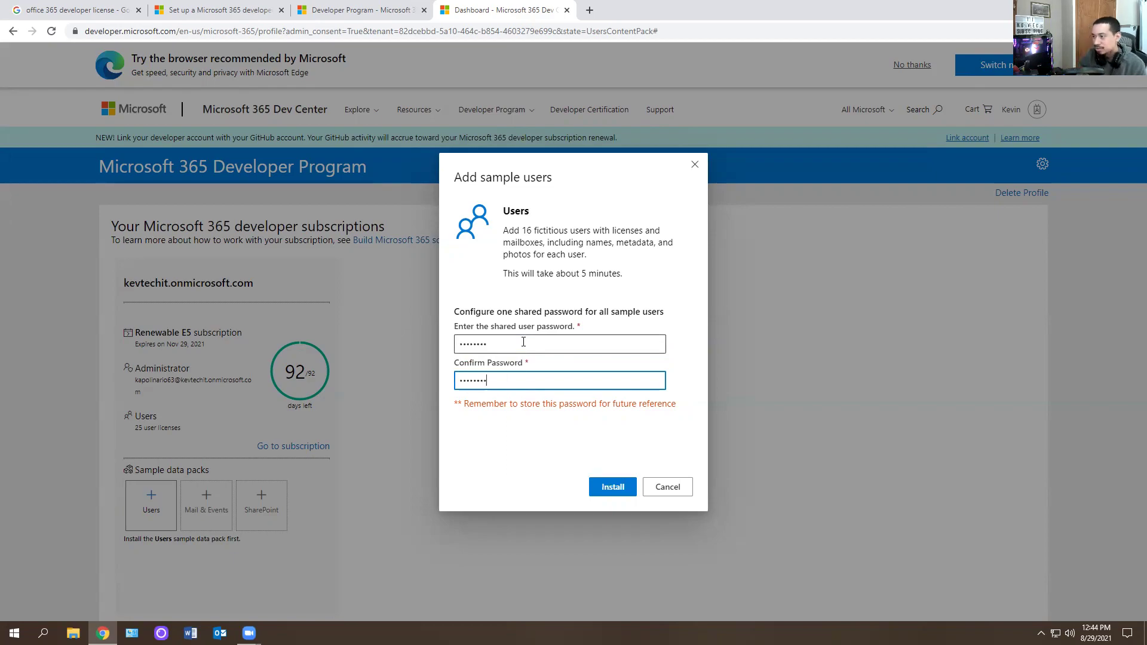
pyautogui.click(606, 487)
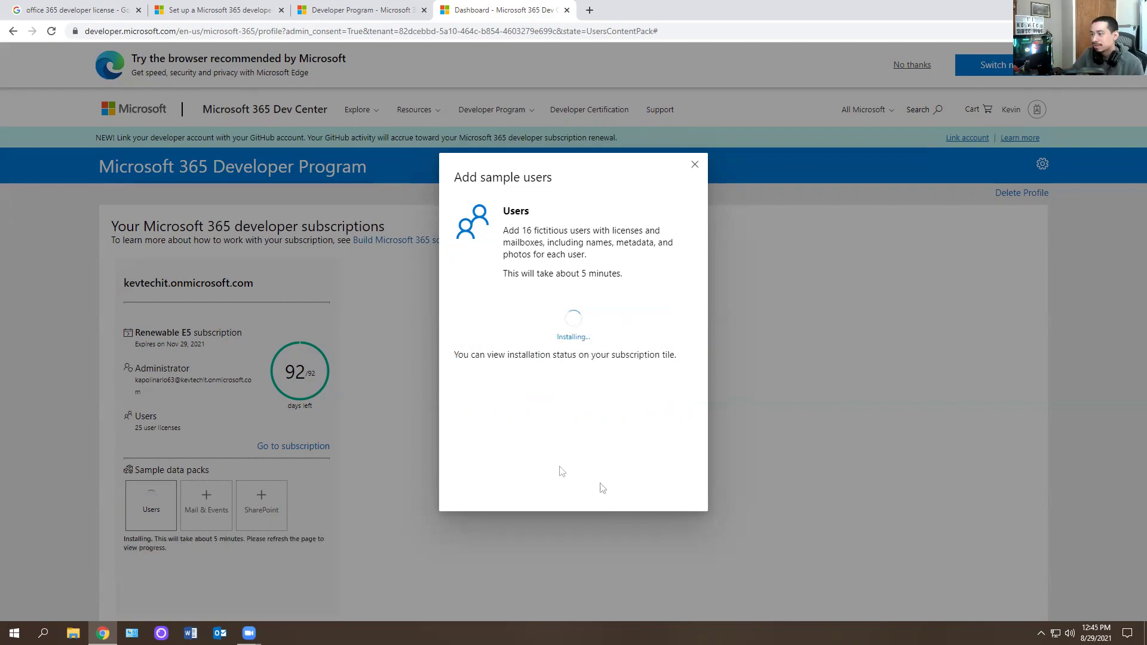
pyautogui.click(374, 378)
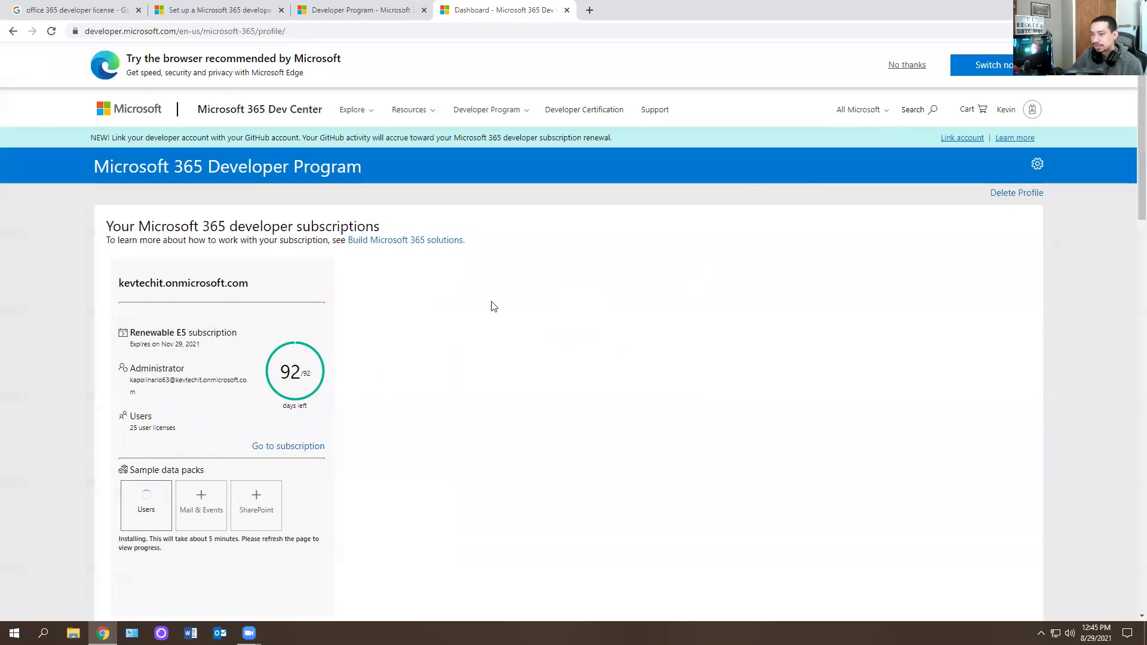
# Step: Choose 'Go to subscription' on the E5 subscription tile to open Office 365 in a new tab
pyautogui.scroll(-3, 493, 306)
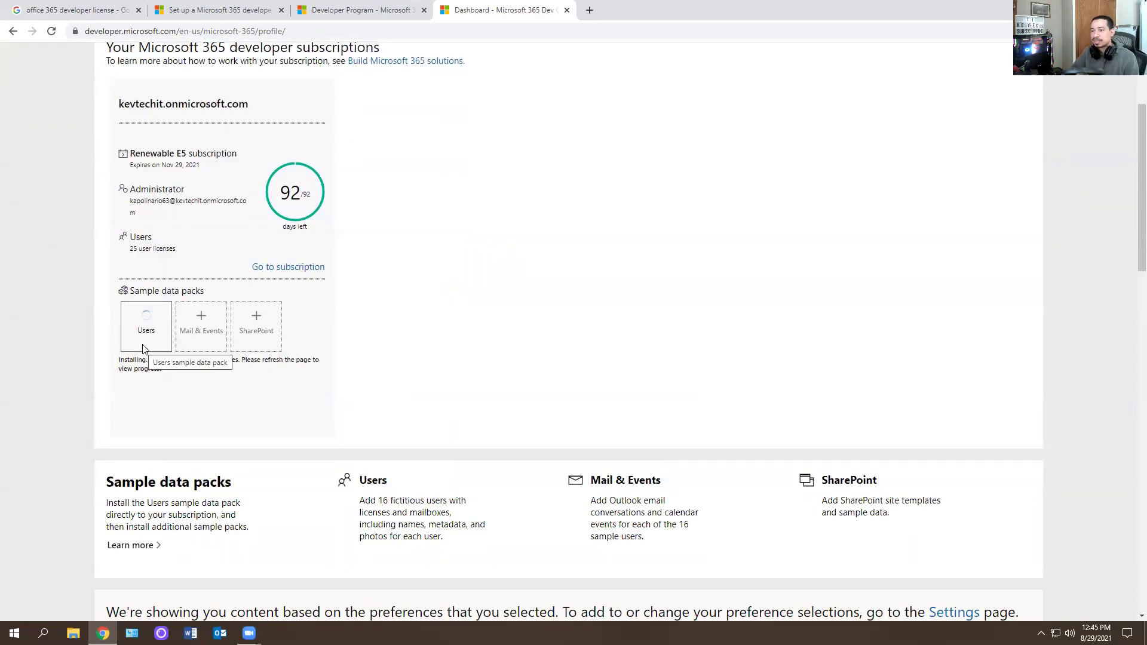
pyautogui.scroll(3, 184, 343)
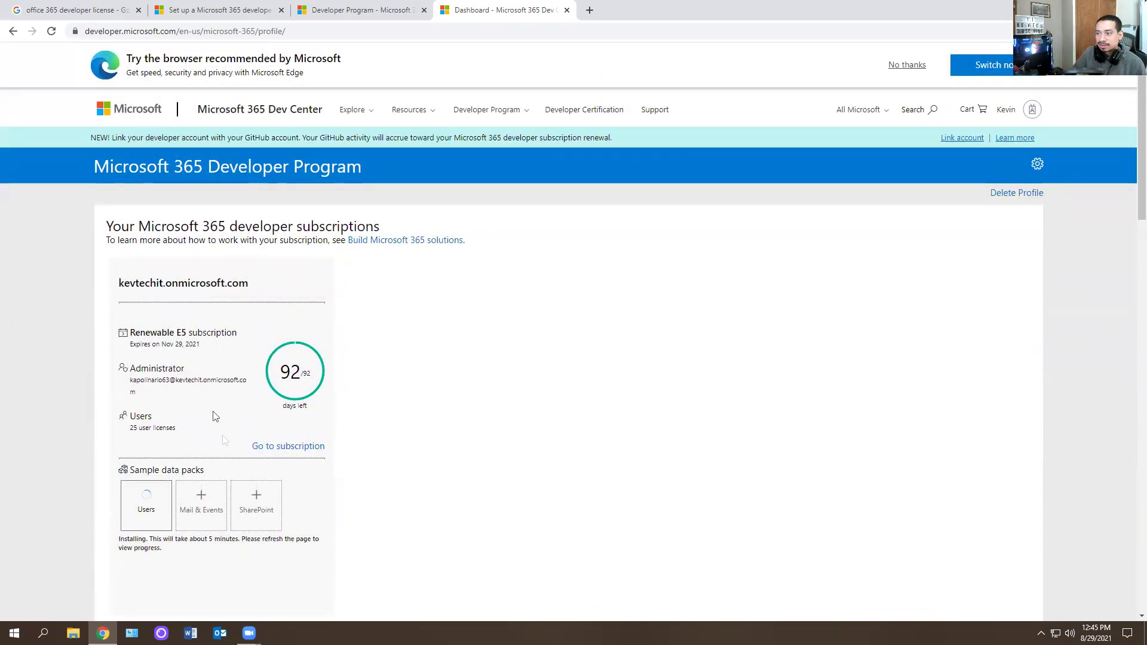
pyautogui.scroll(-3, 221, 421)
pyautogui.click(273, 266)
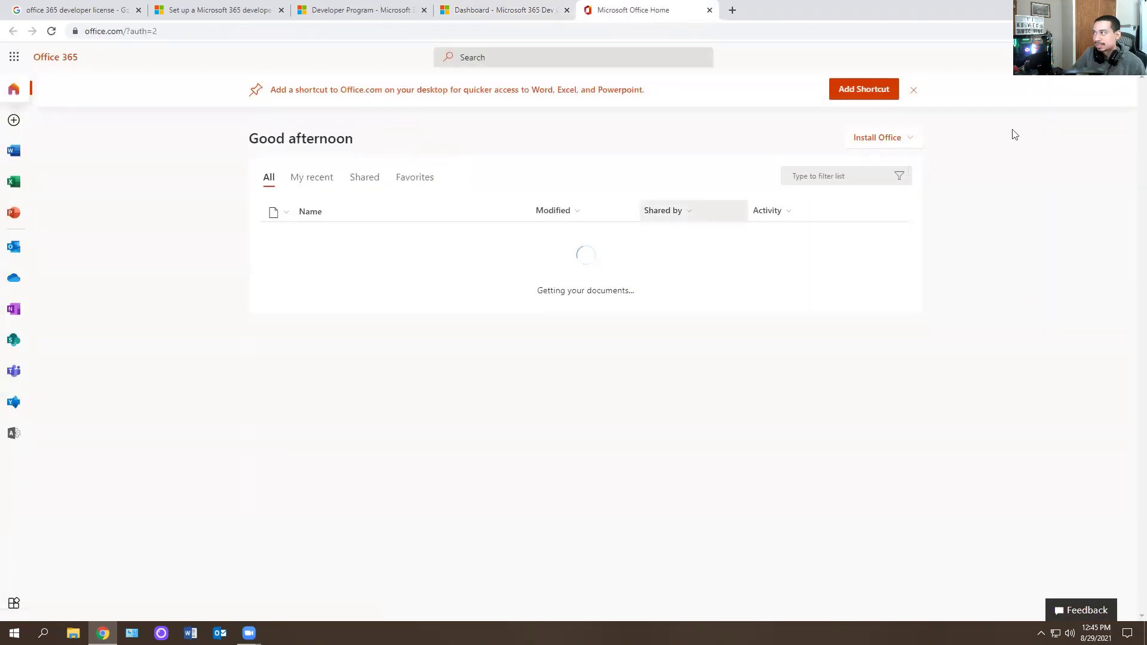
# Step: Check the tenant name in the account panel, then launch the admin center as the onmicrosoft.com admin
pyautogui.click(1130, 57)
pyautogui.moveTo(1056, 135); pyautogui.dragTo(1120, 143)
pyautogui.click(1007, 234)
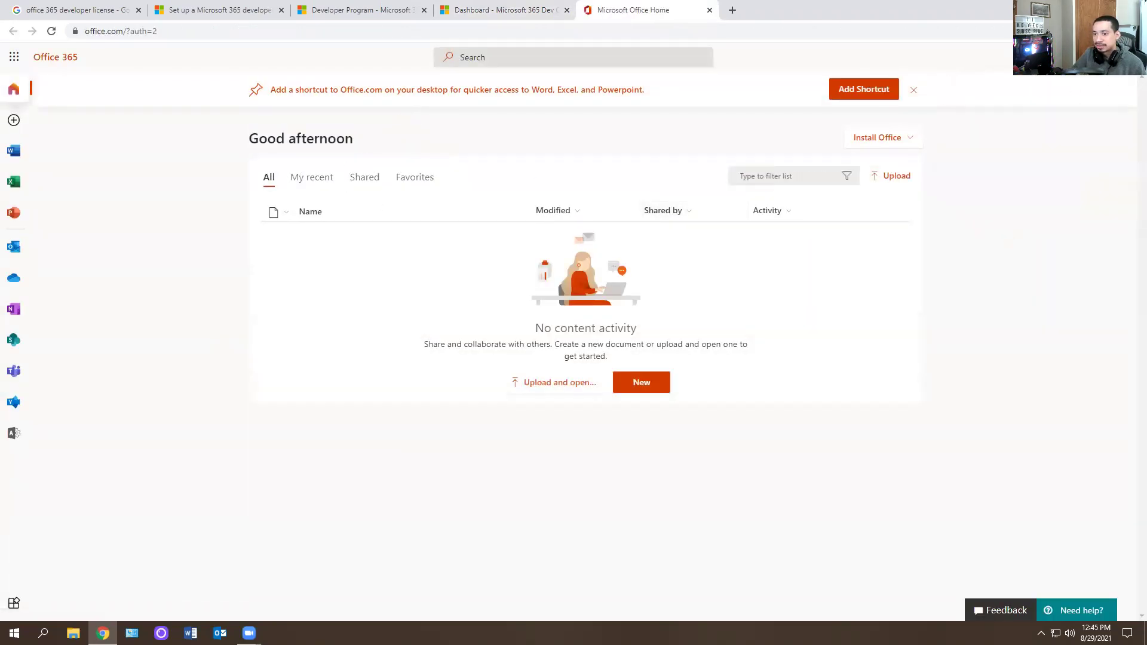
pyautogui.click(11, 438)
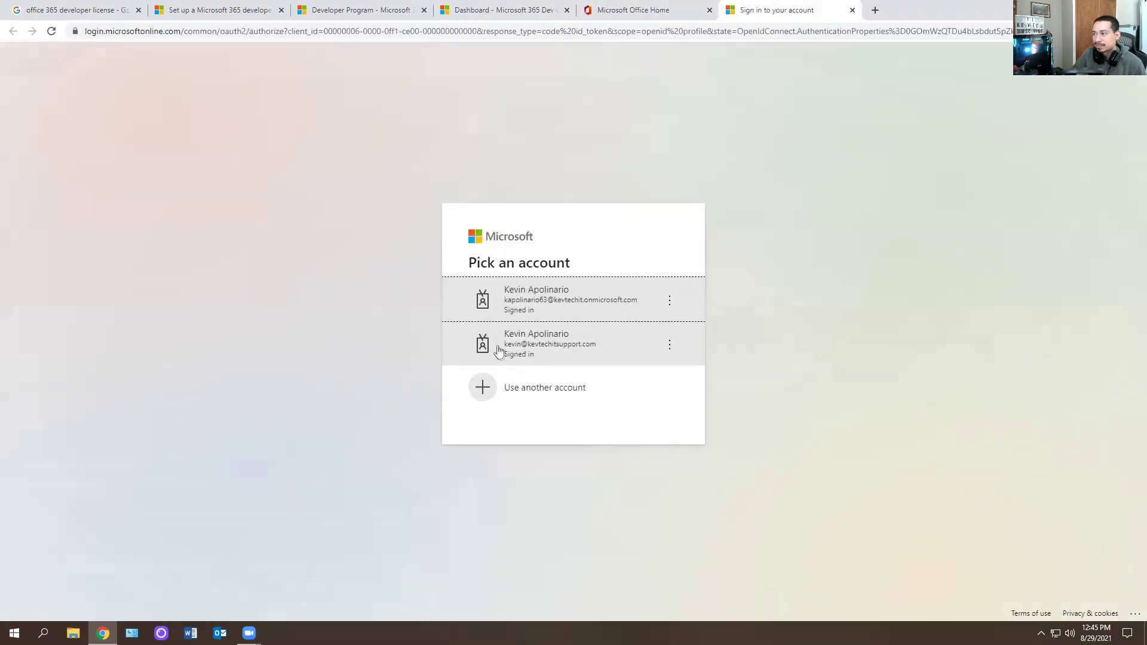
pyautogui.click(546, 301)
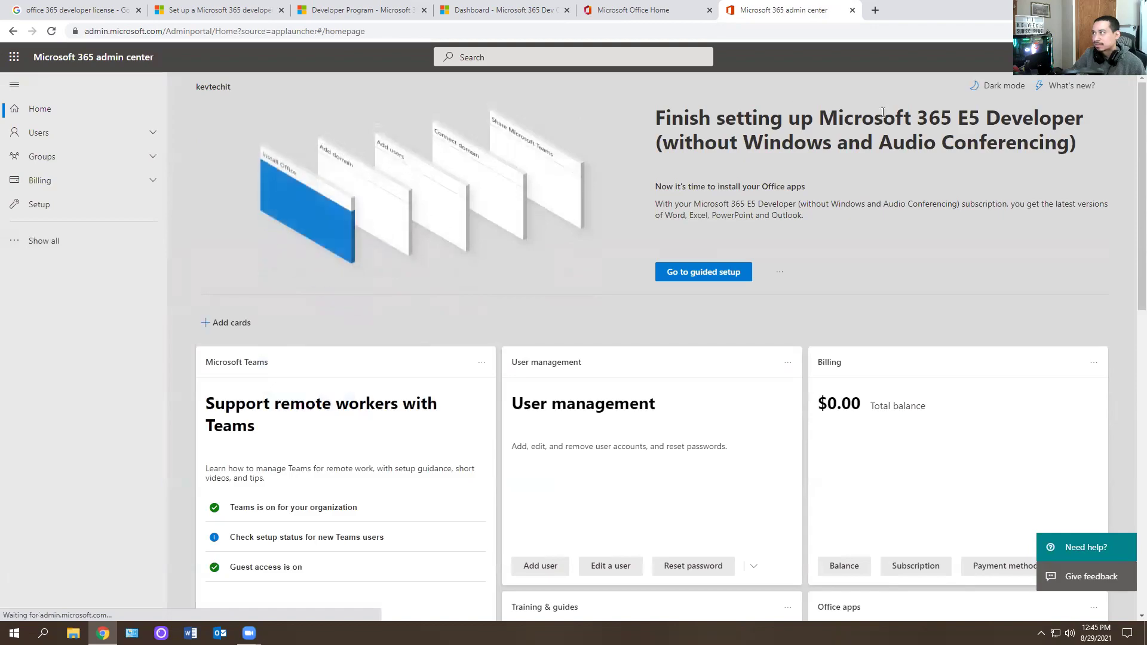
# Step: Note the tenant name, then open the administrator's details from Users > Active users
pyautogui.click(1131, 57)
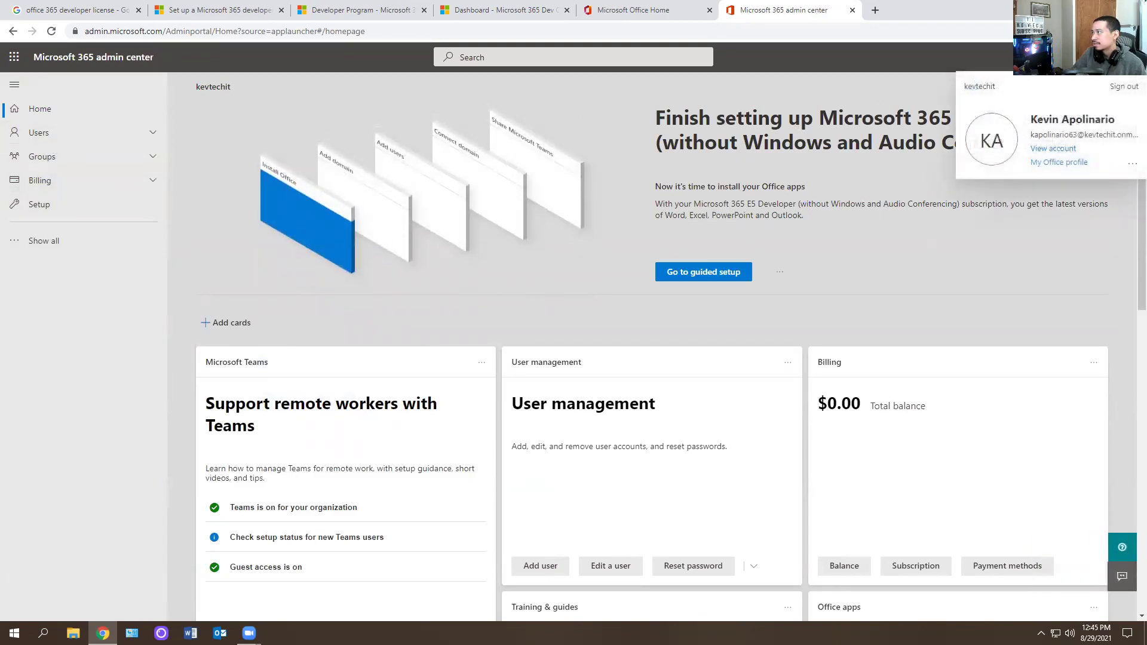
pyautogui.doubleClick(1100, 134)
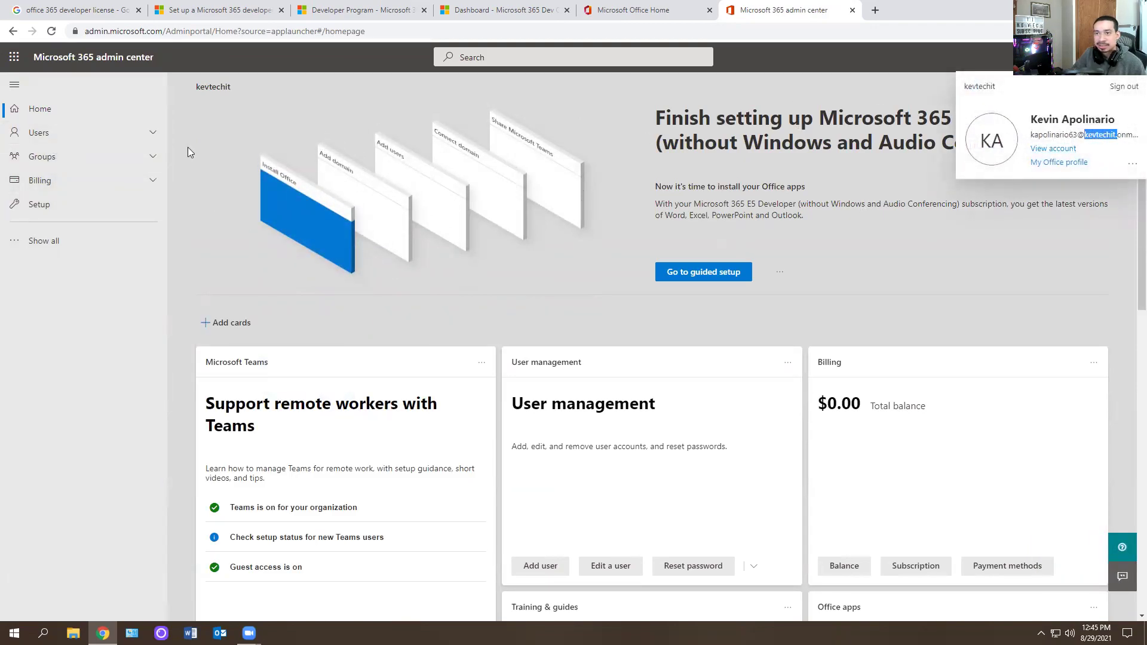
pyautogui.click(39, 133)
pyautogui.click(63, 158)
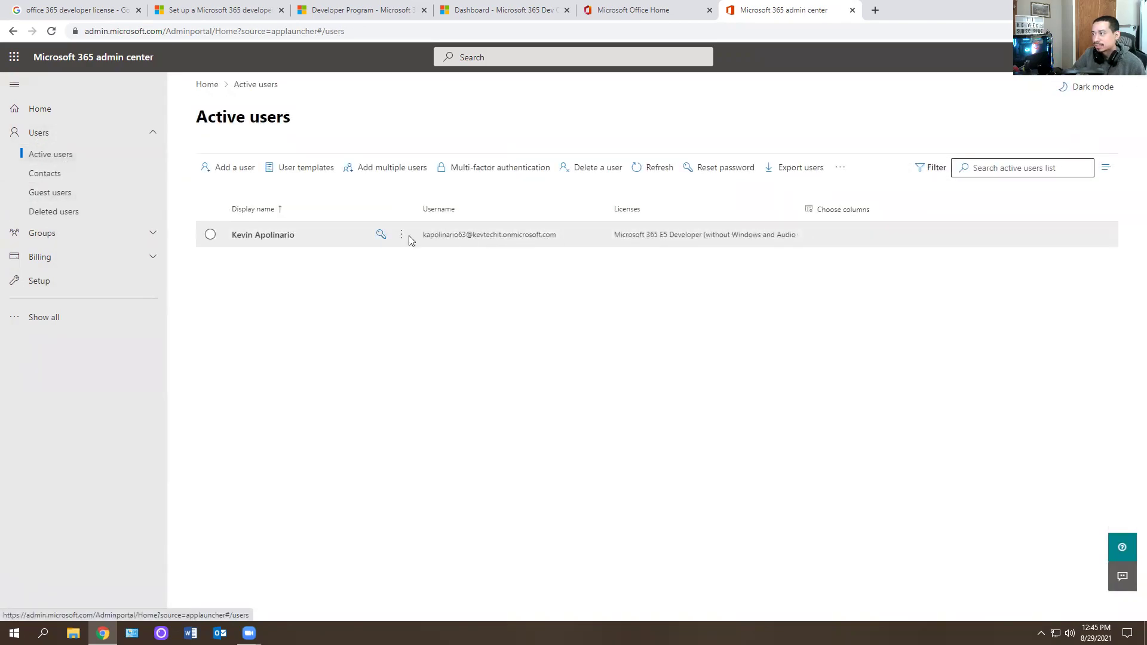
pyautogui.click(773, 276)
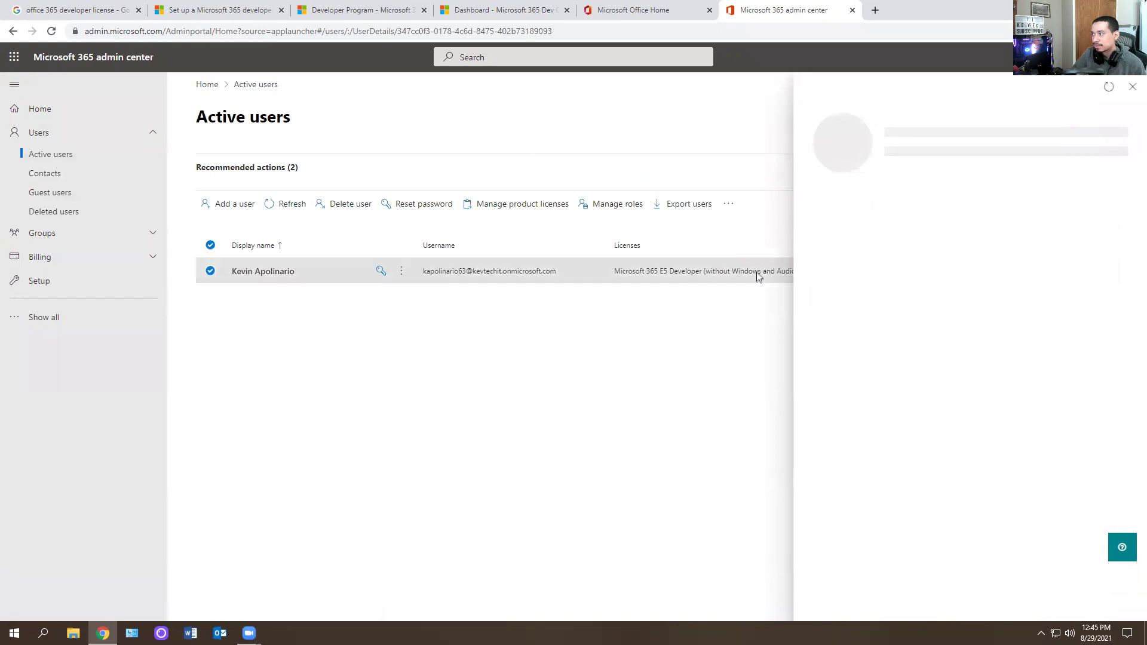
# Step: Open the Exchange admin center from Show all, dismiss its tour callout, and return to the Dashboard tab
pyautogui.click(60, 318)
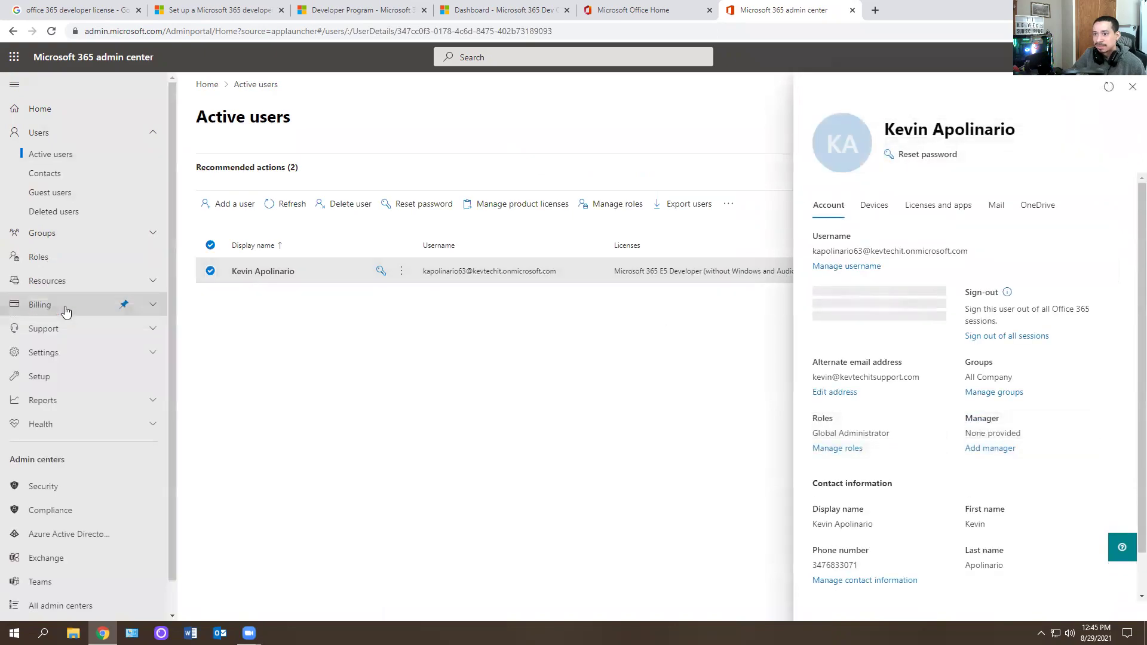
pyautogui.scroll(-1, 67, 450)
pyautogui.click(40, 526)
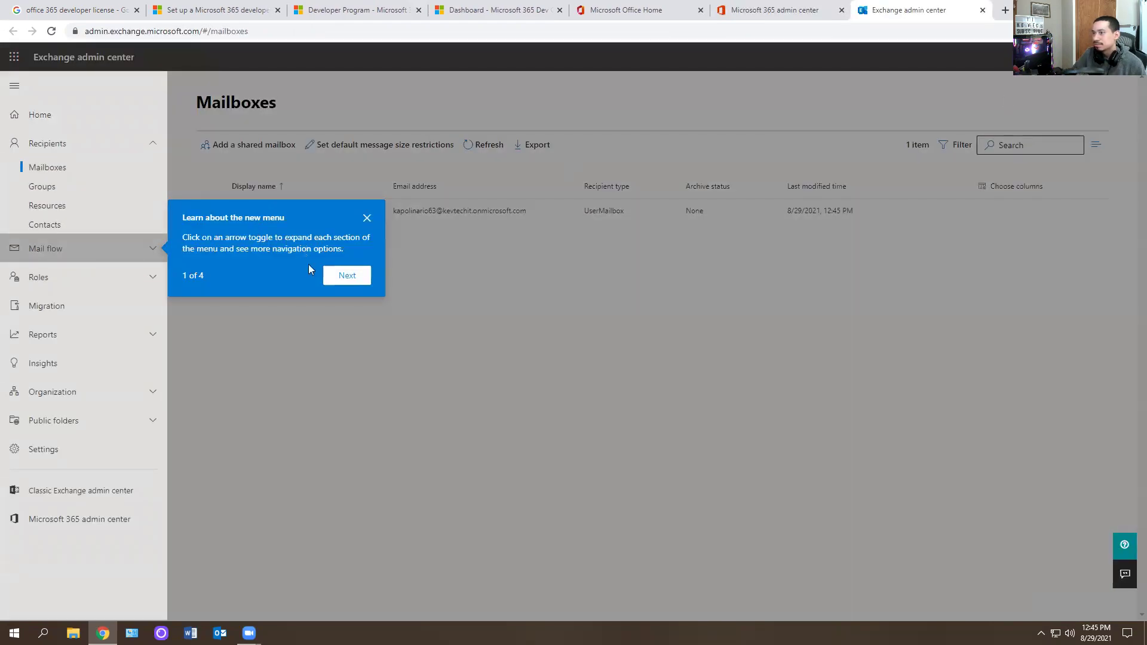
pyautogui.click(367, 216)
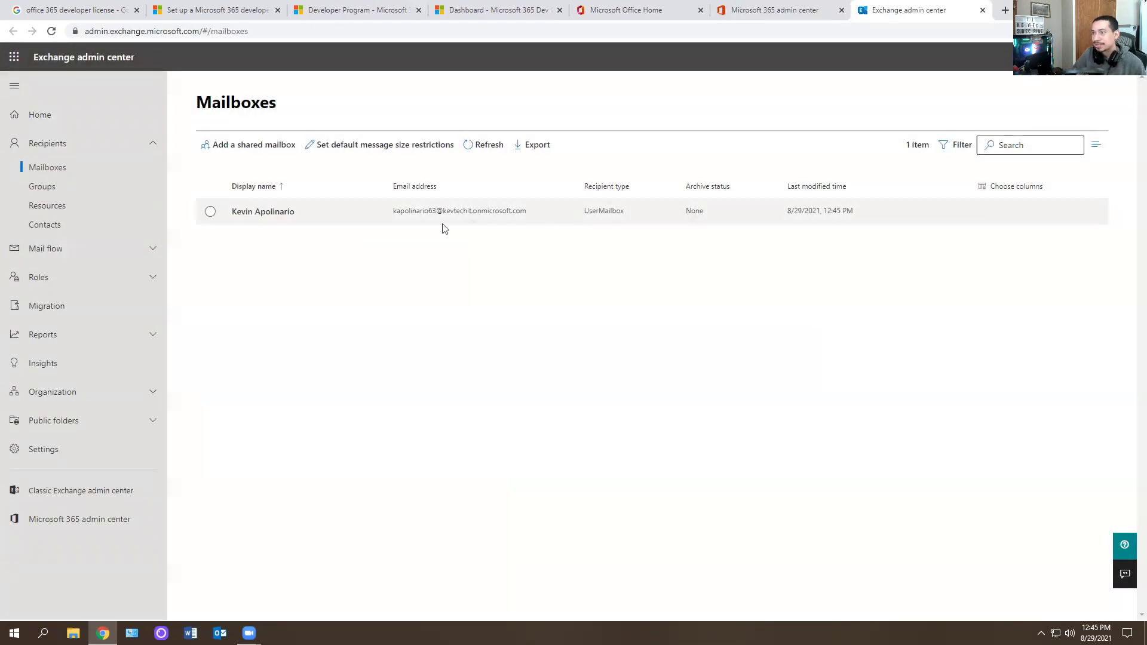
pyautogui.click(500, 10)
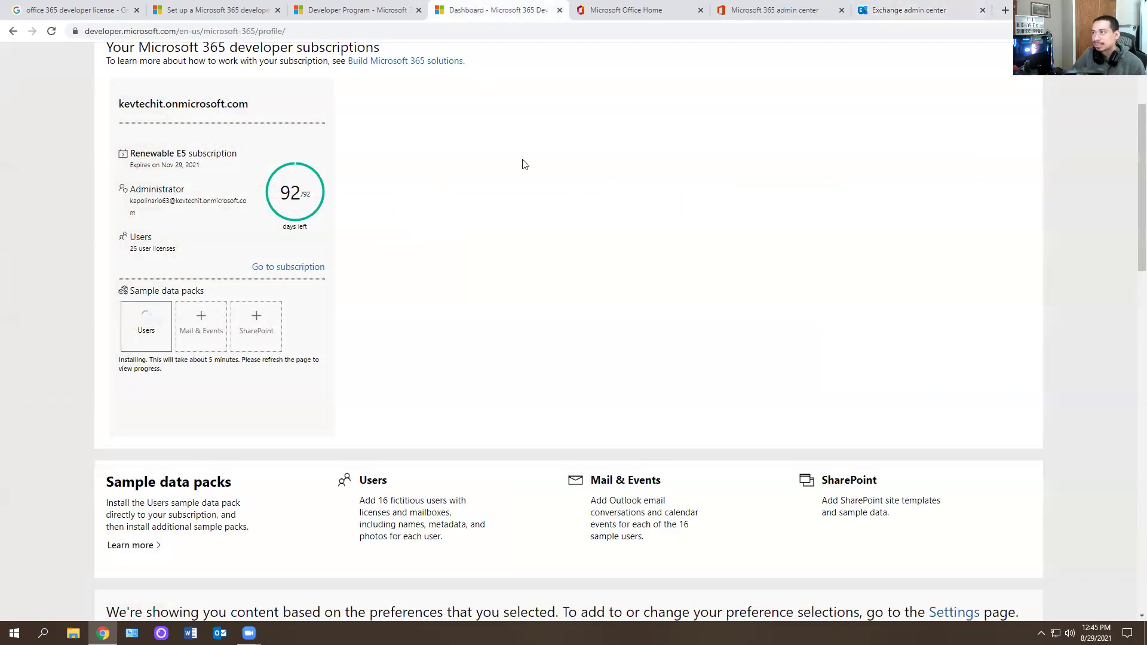
pyautogui.click(619, 7)
pyautogui.click(530, 7)
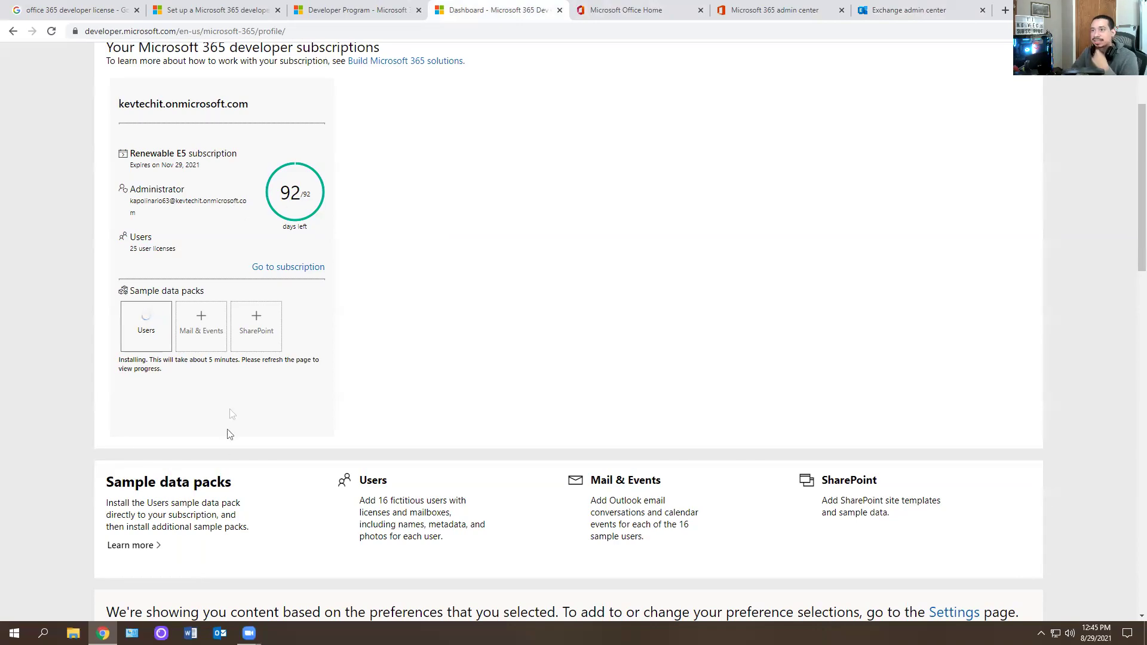
pyautogui.scroll(3, 229, 433)
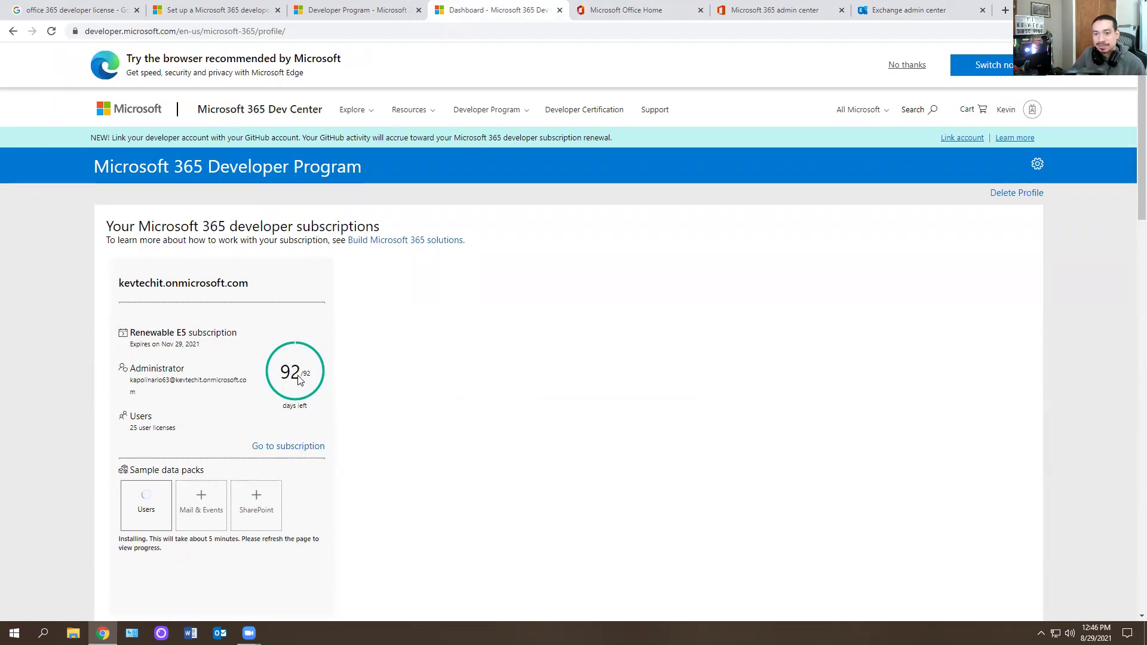
pyautogui.click(655, 8)
pyautogui.click(770, 9)
pyautogui.click(502, 10)
pyautogui.click(777, 9)
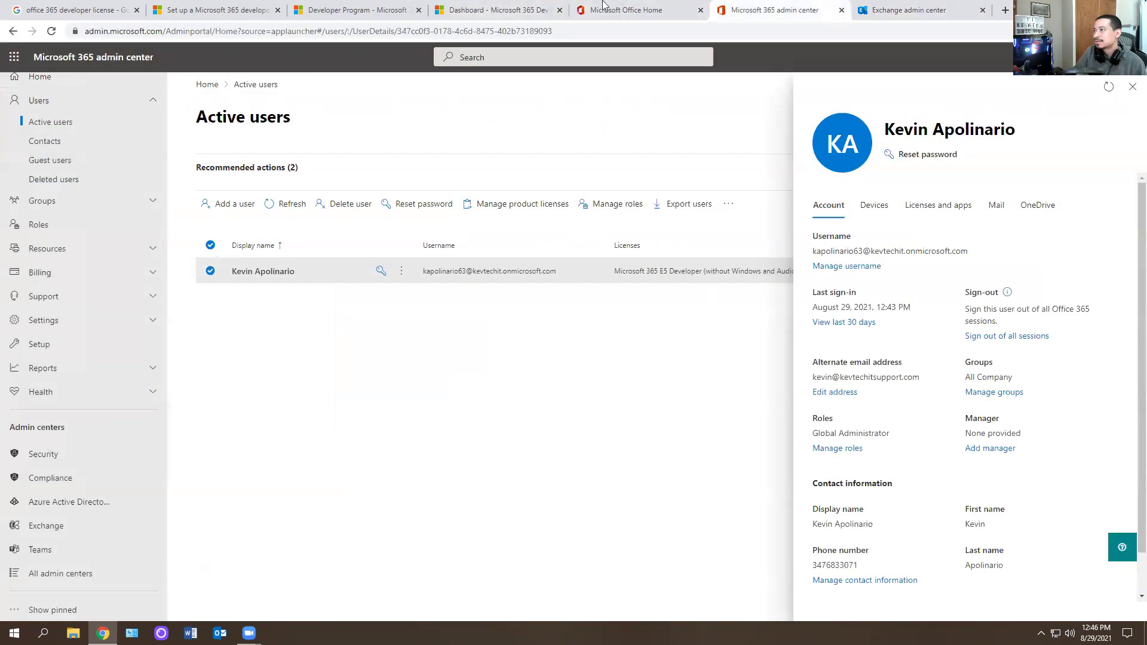
pyautogui.click(603, 6)
pyautogui.click(499, 10)
pyautogui.click(624, 9)
pyautogui.click(754, 7)
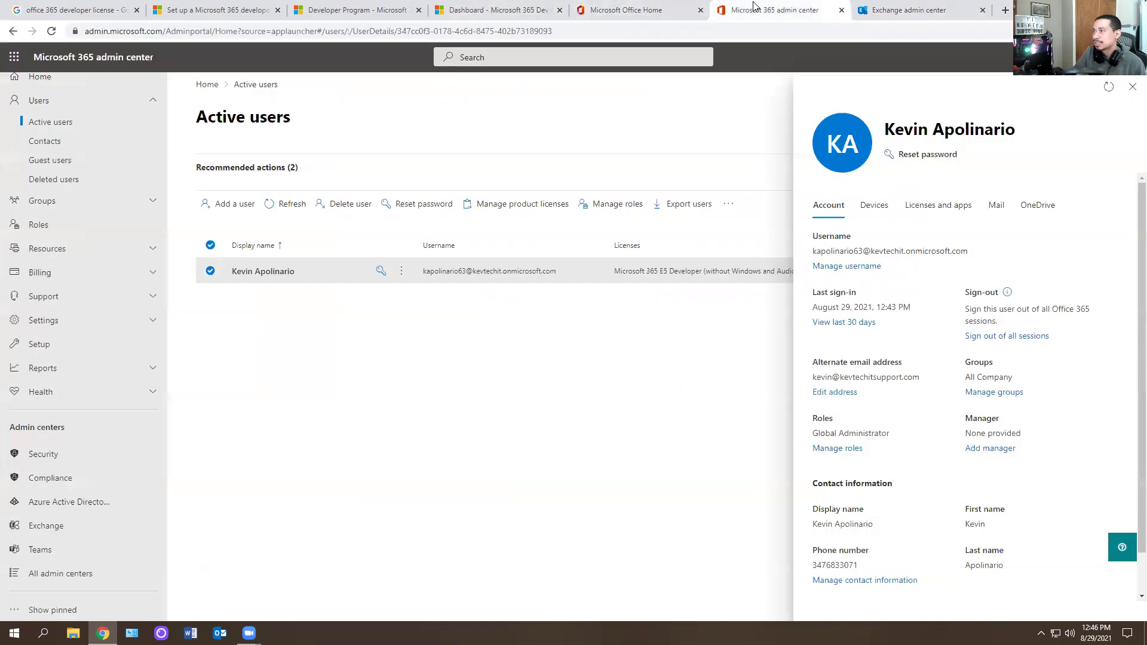
pyautogui.click(530, 8)
pyautogui.click(772, 12)
pyautogui.click(621, 7)
pyautogui.click(469, 7)
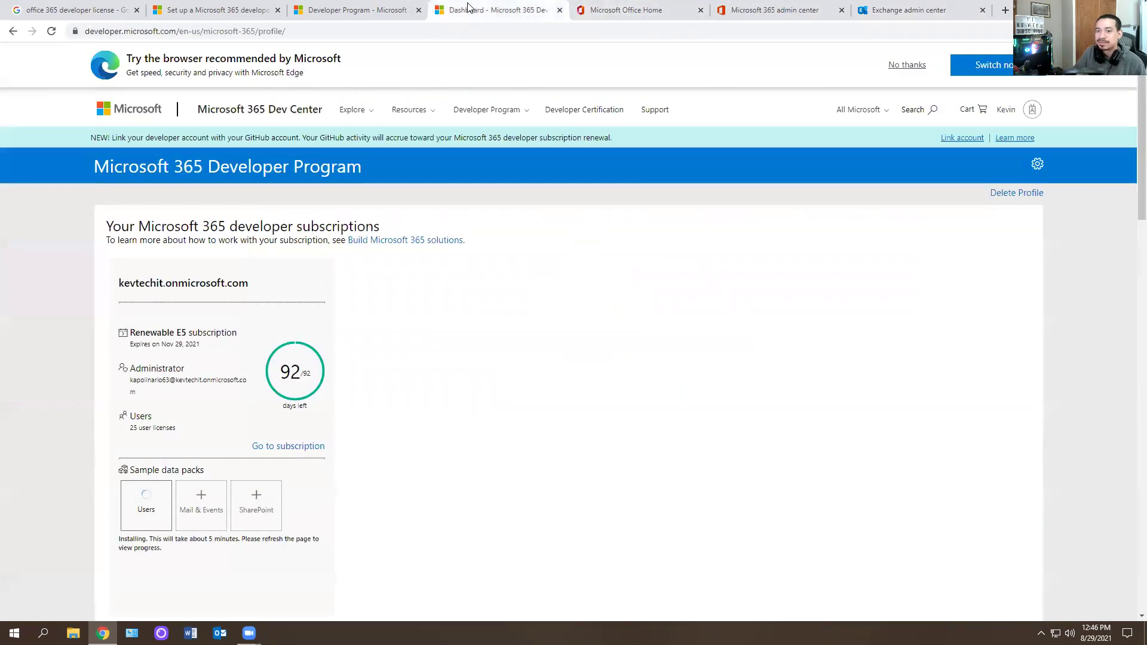
pyautogui.click(686, 8)
pyautogui.click(507, 10)
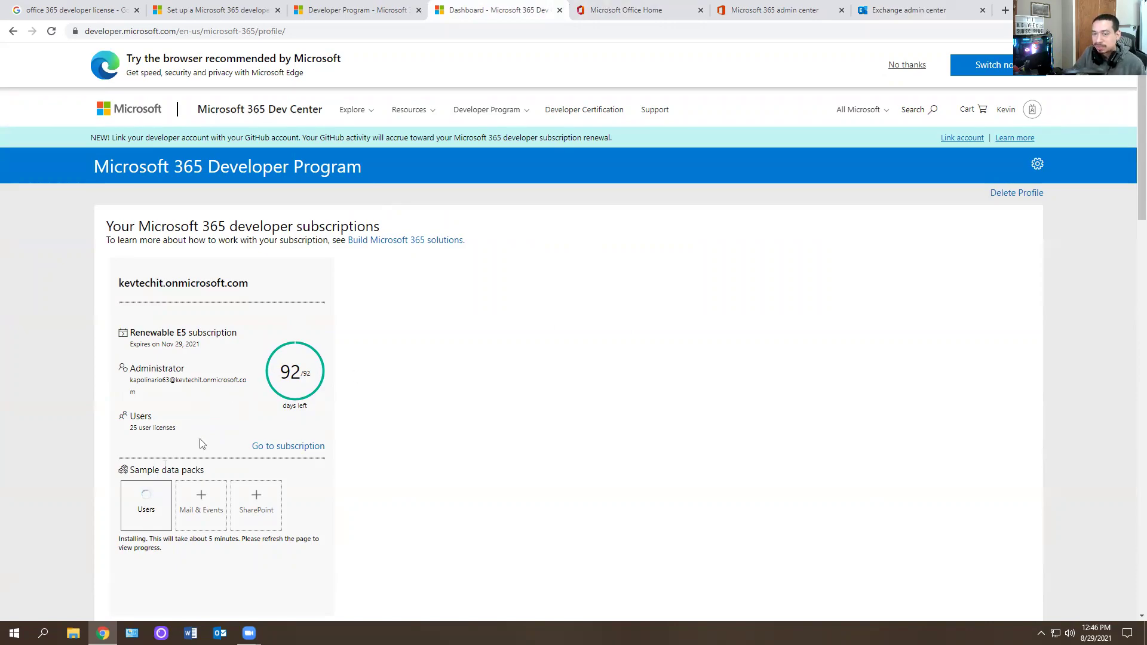
pyautogui.click(752, 9)
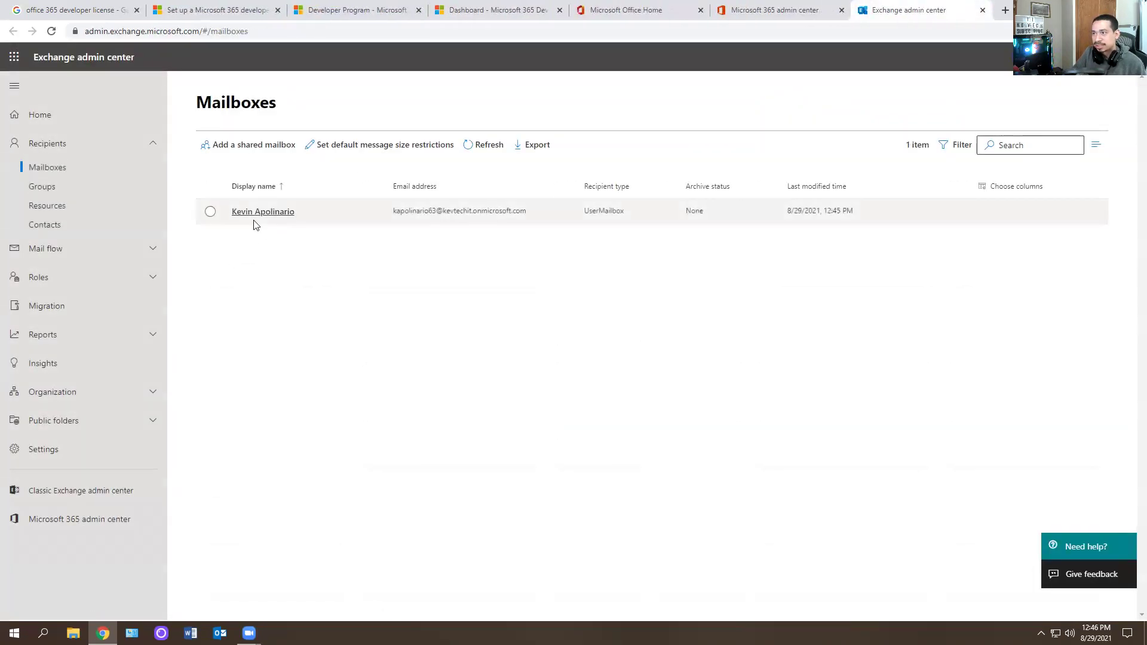
pyautogui.click(500, 9)
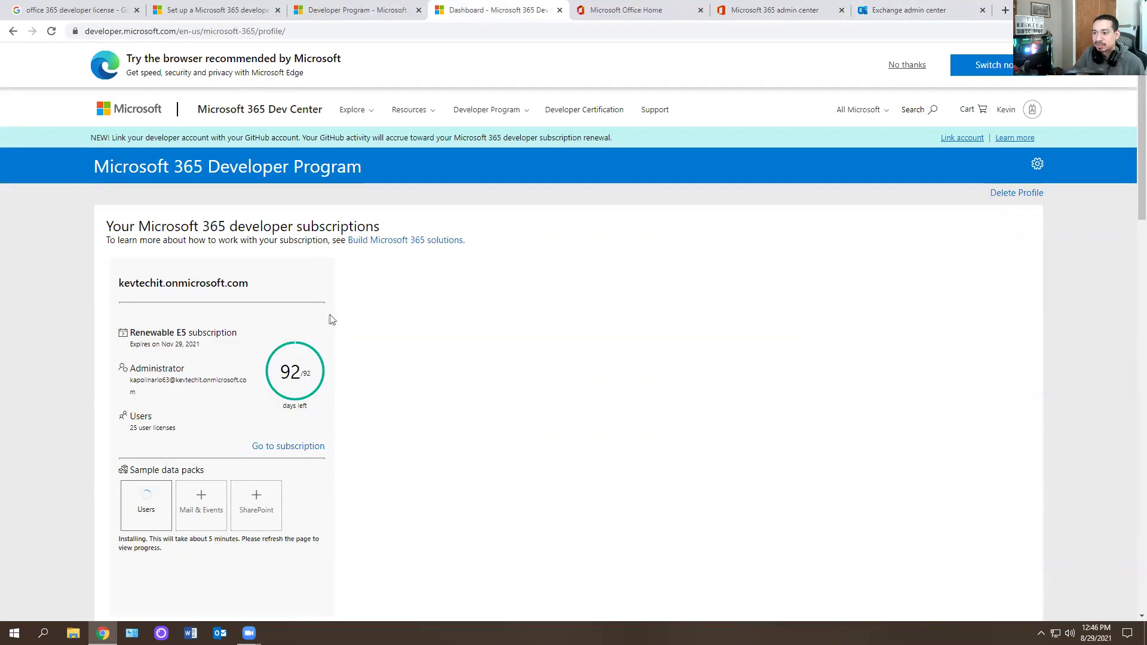
pyautogui.scroll(-2, 213, 390)
pyautogui.scroll(-2, 415, 286)
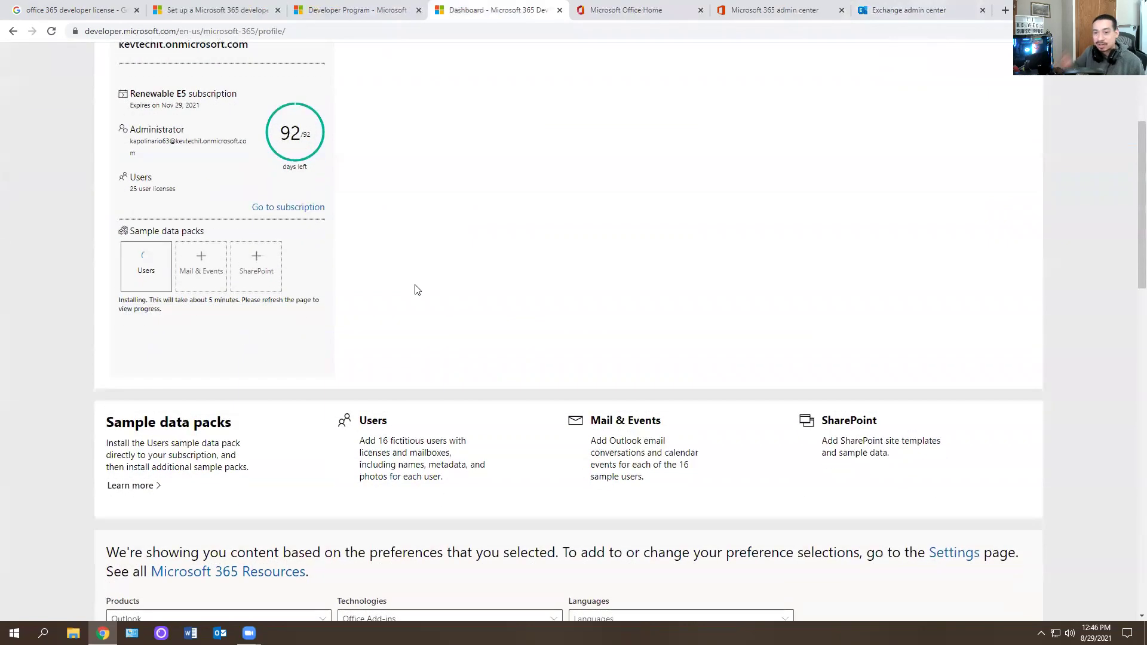
pyautogui.scroll(4, 417, 290)
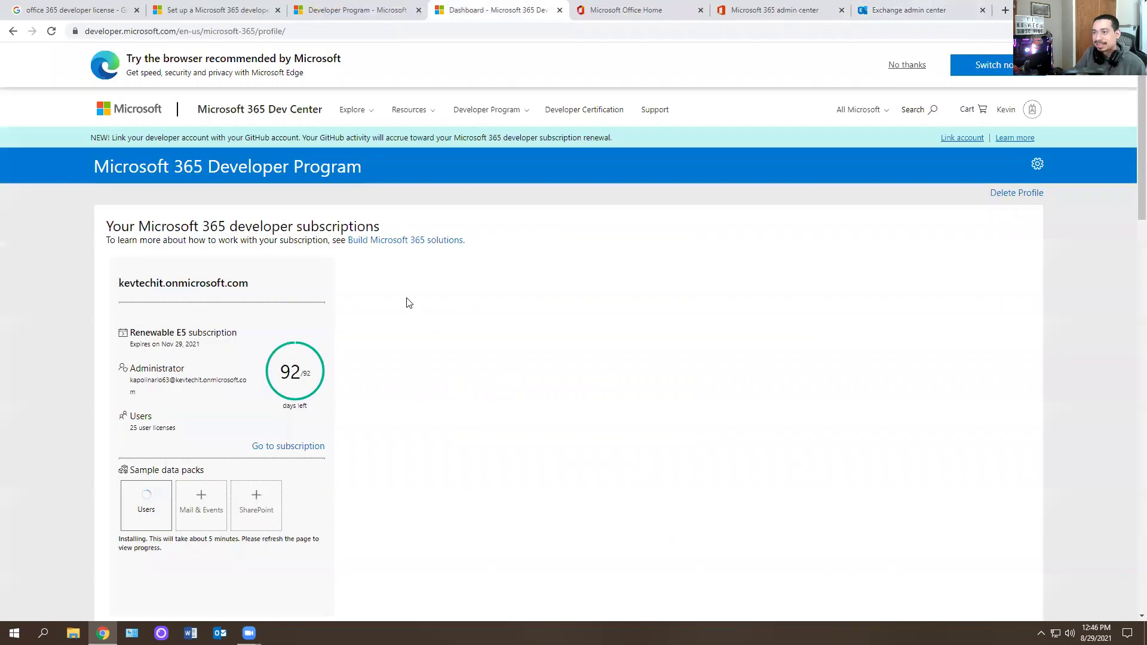